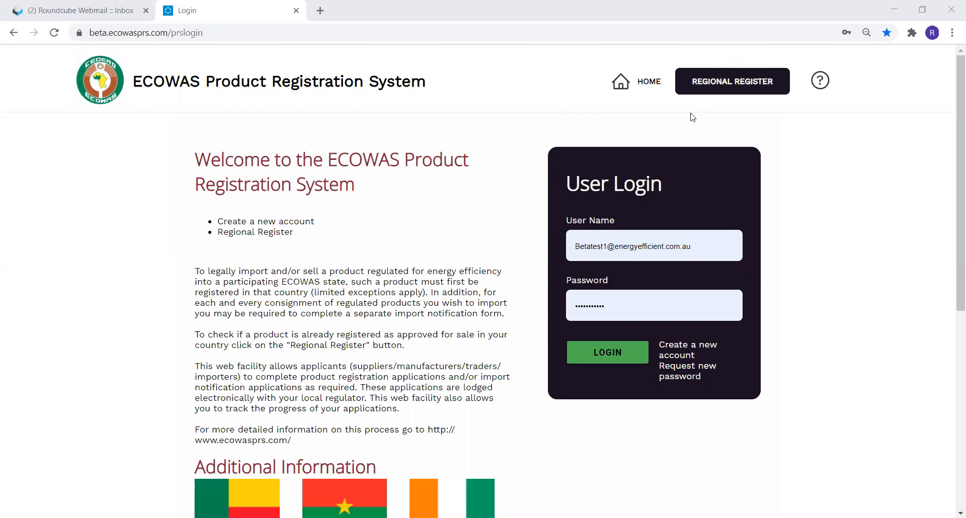
Log in with the prefilled credentials and start a new product registration
left_click(623, 356)
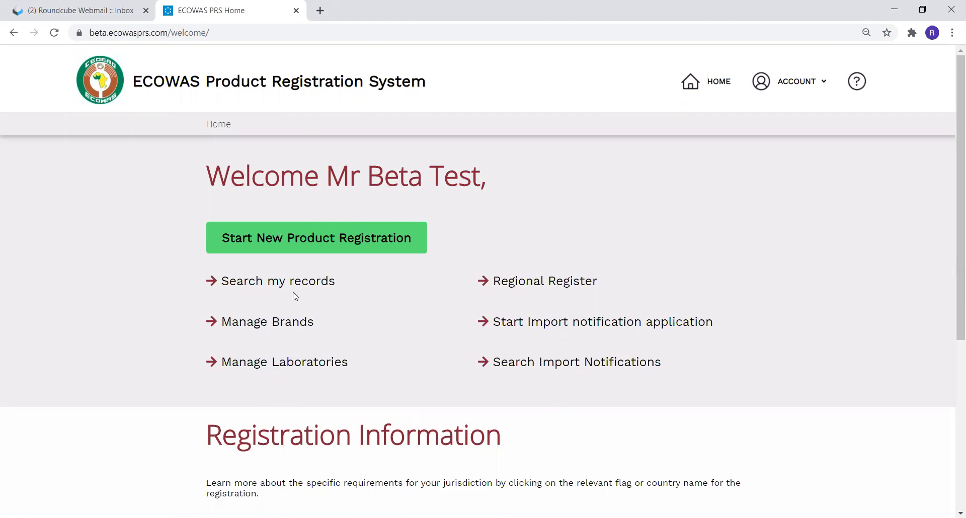
left_click(302, 247)
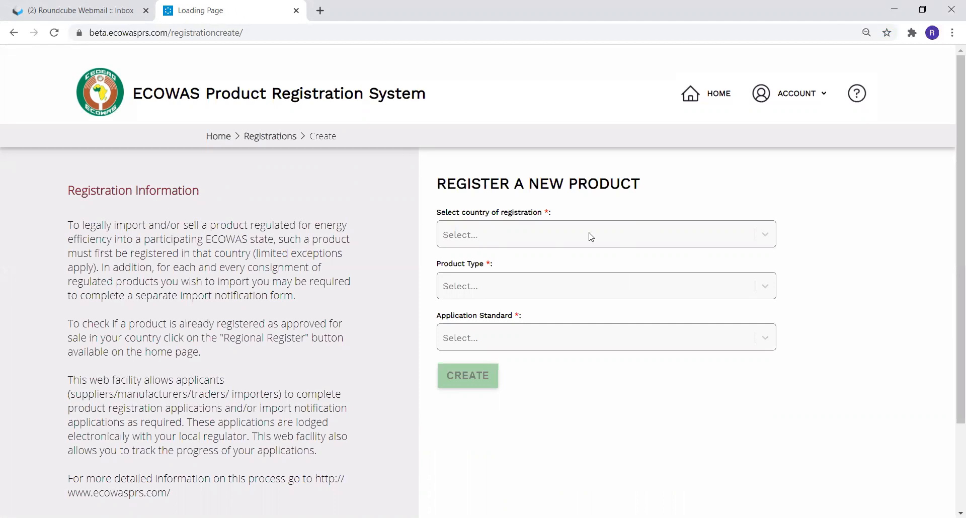
Create a registration for Ghana, product type Air-conditioners, under the Energy Efficiency Standards and Labelling (Non-Ducted Air Conditioners and Self-Ballasted Fluorescent Lamps) Regulations 2005
left_click(764, 236)
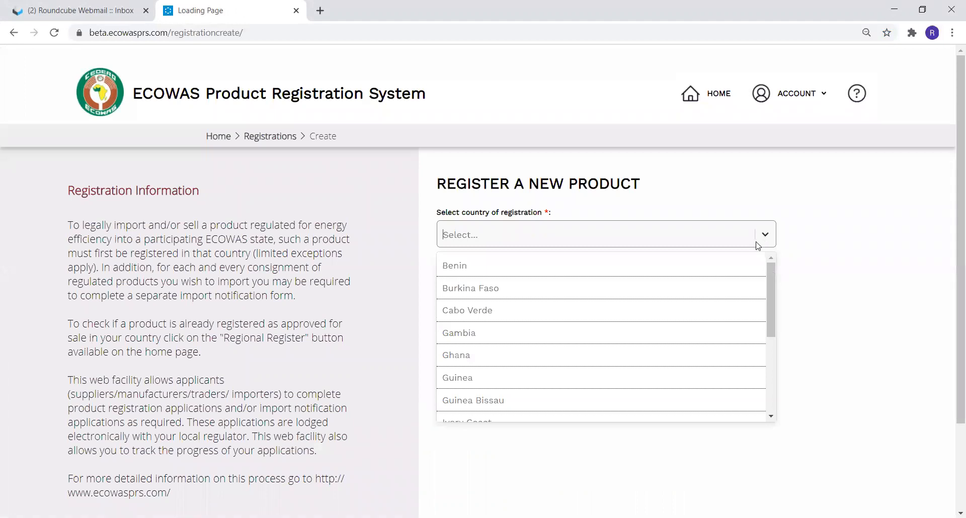
left_click(455, 357)
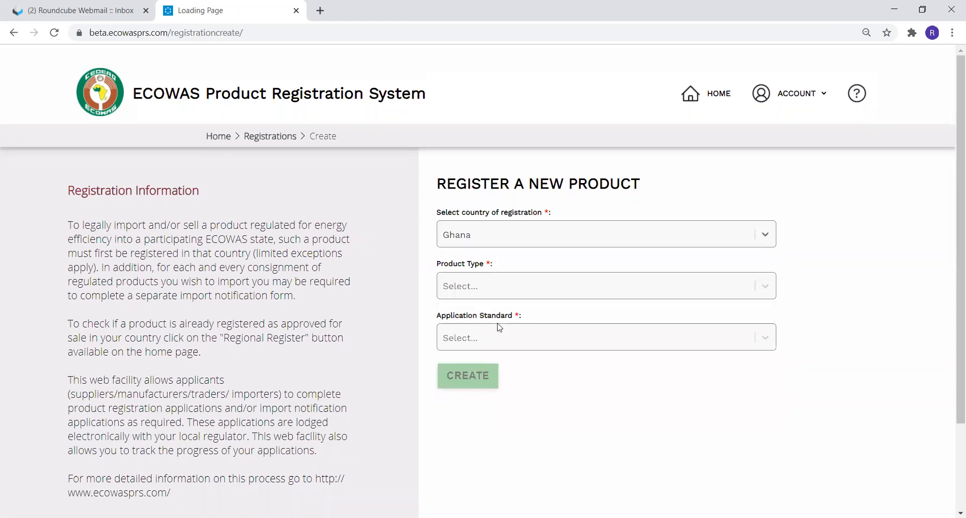
left_click(662, 292)
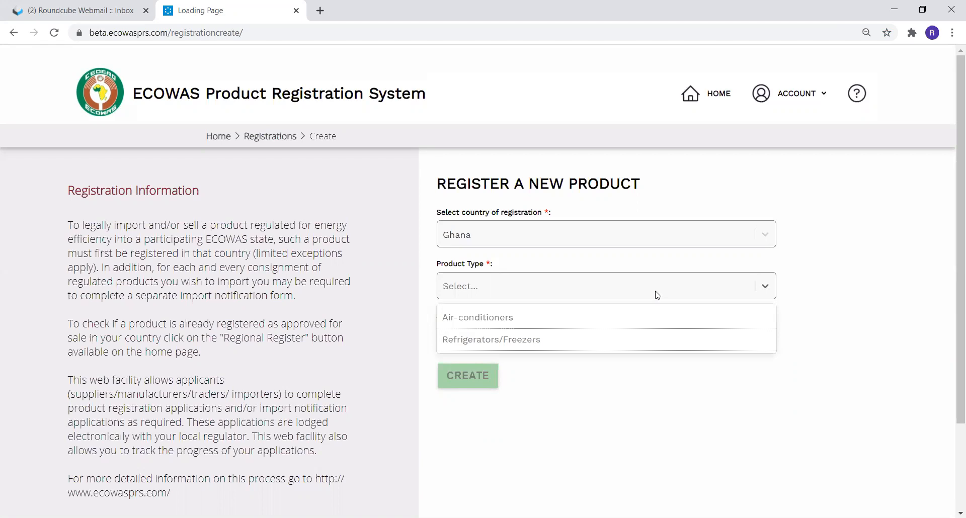
left_click(504, 323)
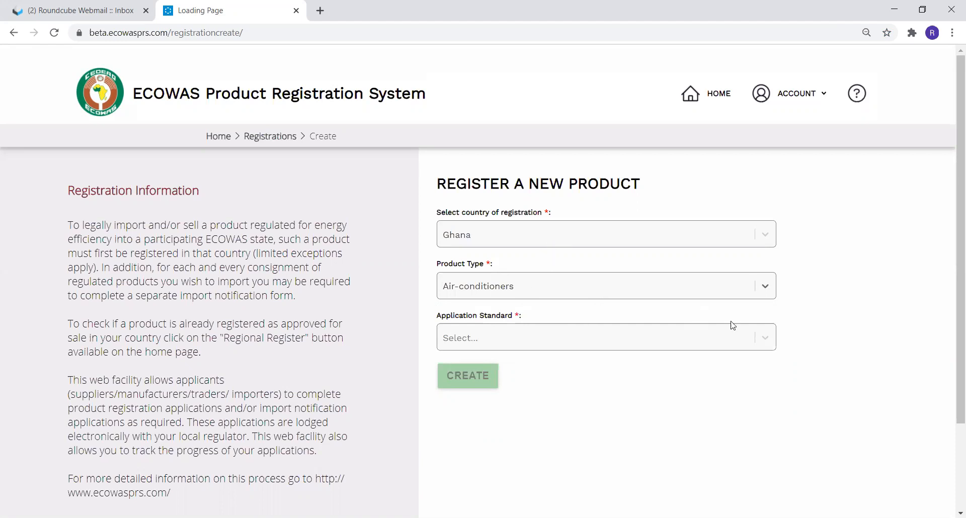
left_click(768, 342)
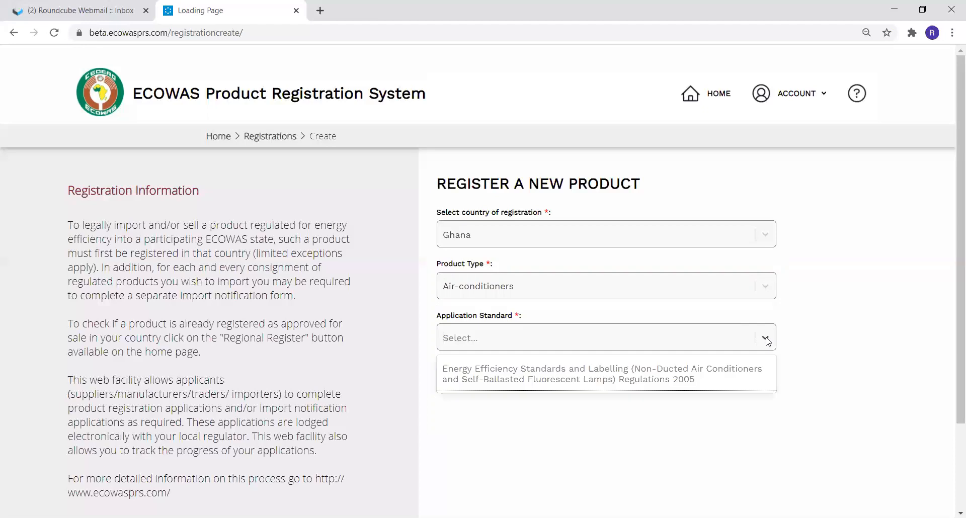
left_click(723, 379)
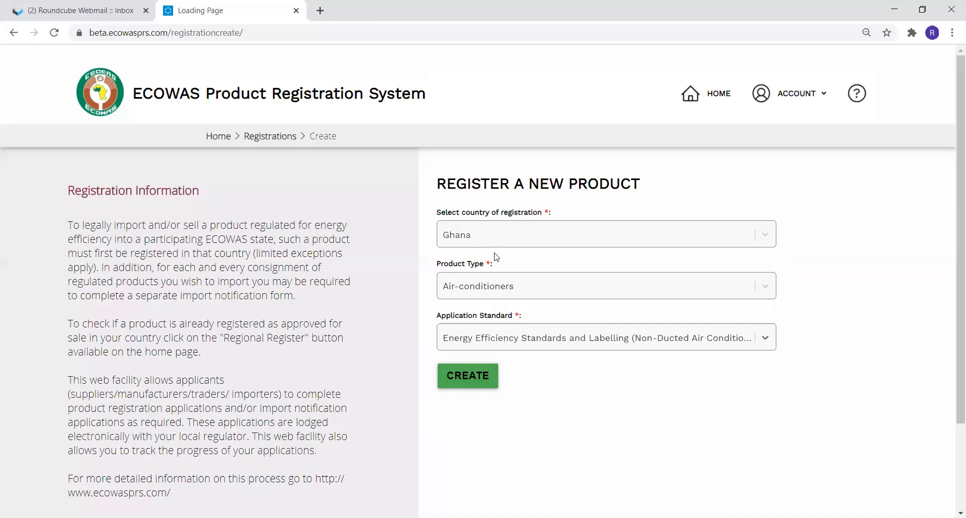
left_click(465, 377)
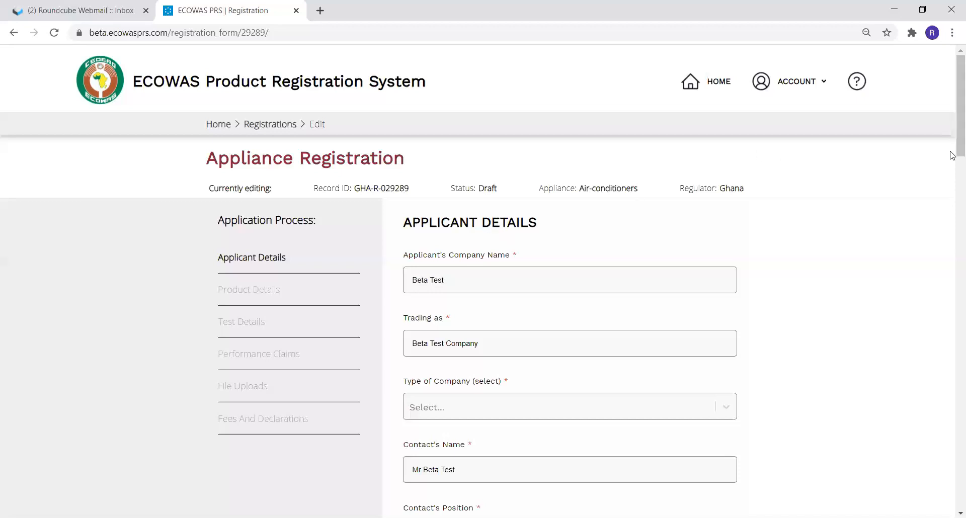
Set the type of company to Manufacturer in the applicant details
scroll(951, 146, "down", 1)
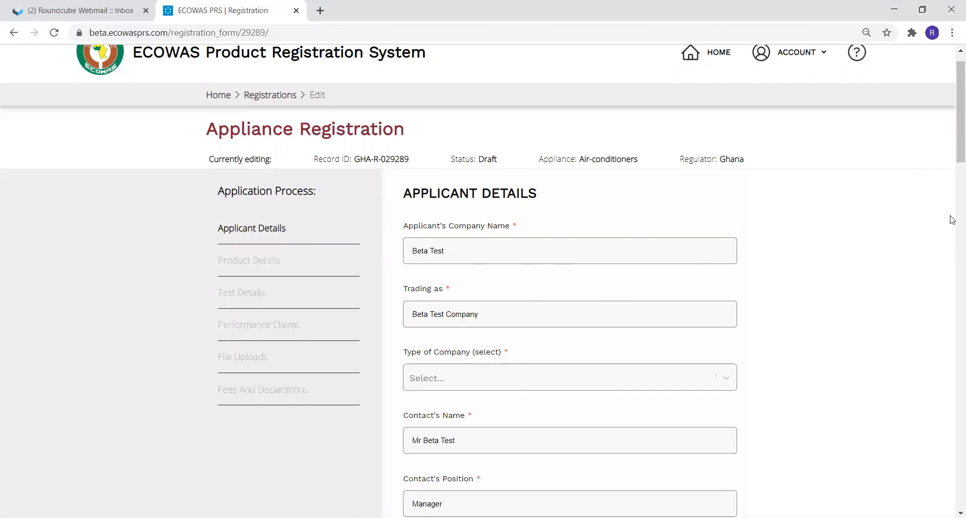
left_click_drag(951, 156, 950, 186)
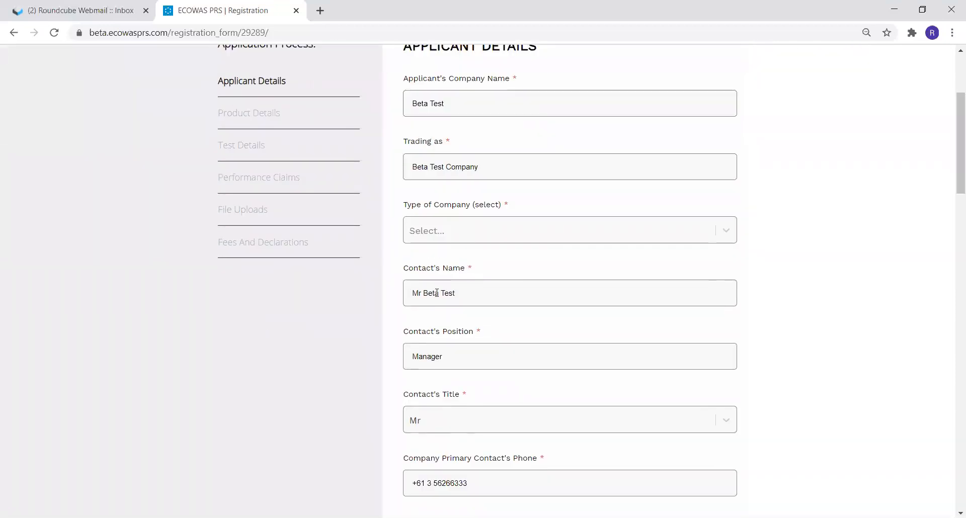
left_click(726, 232)
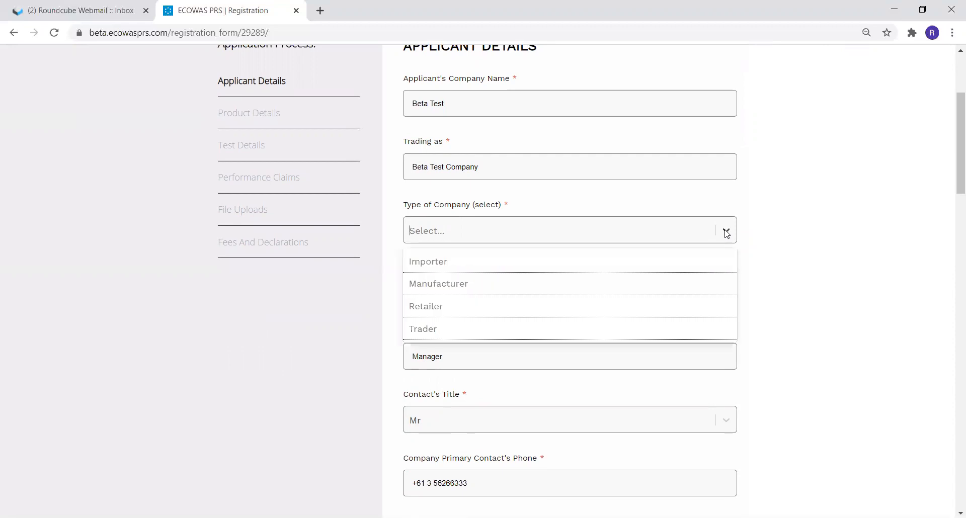
left_click(450, 286)
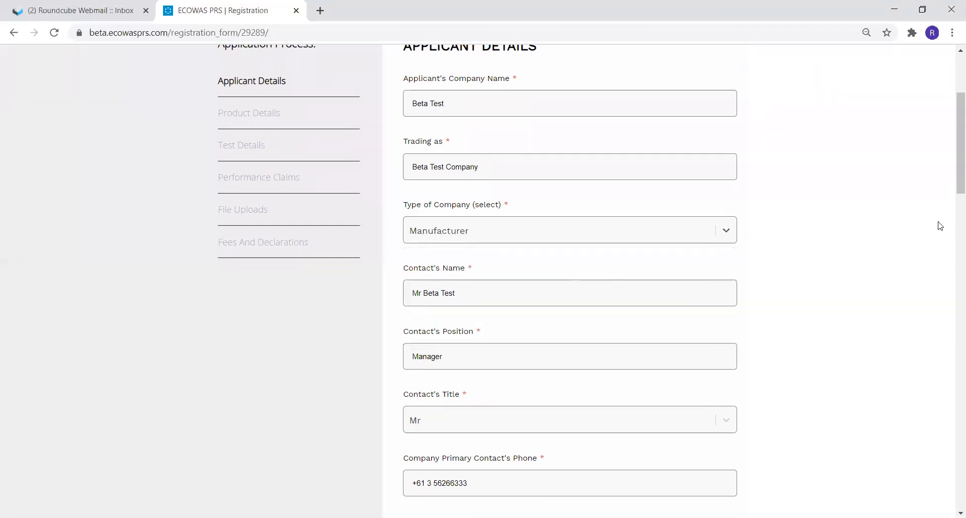
Use the physical address details for the postal address and proceed to the product details
left_click_drag(957, 176, 925, 288)
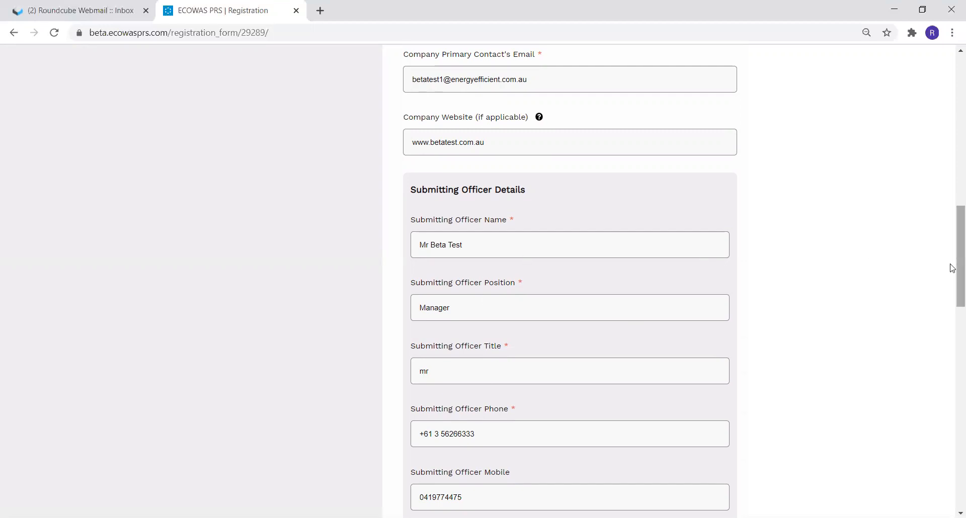
left_click_drag(952, 272, 919, 447)
left_click(423, 215)
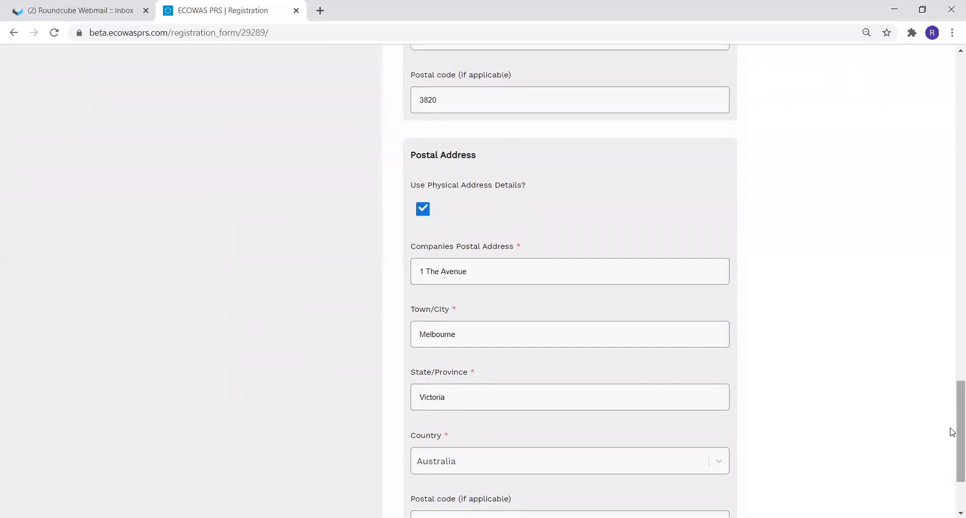
left_click_drag(952, 433, 952, 465)
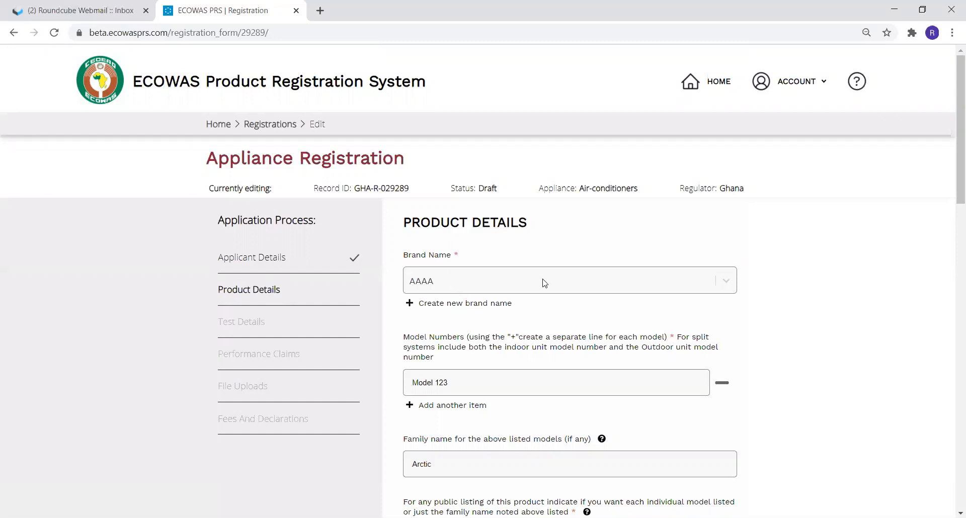
Set the product's brand name to ABC and check the form for creating a new brand without creating one
left_click(725, 283)
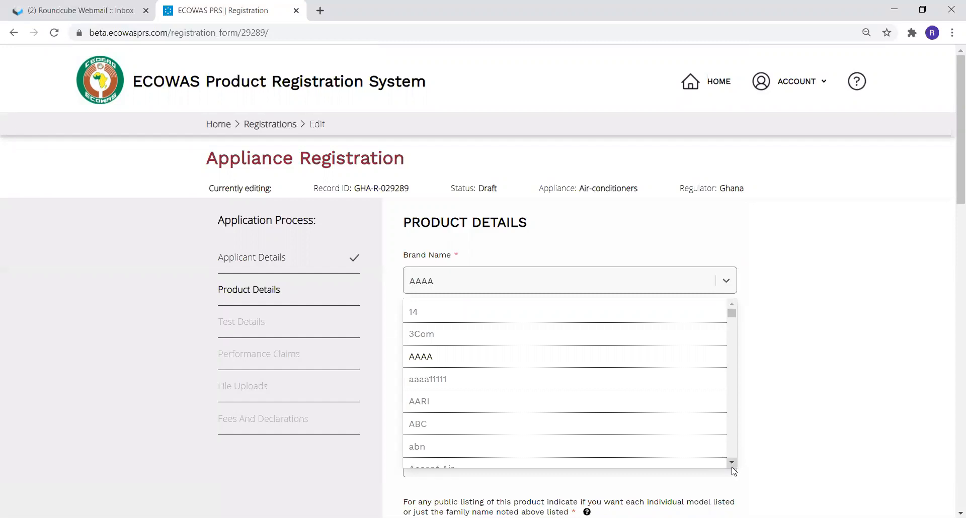
left_click(456, 424)
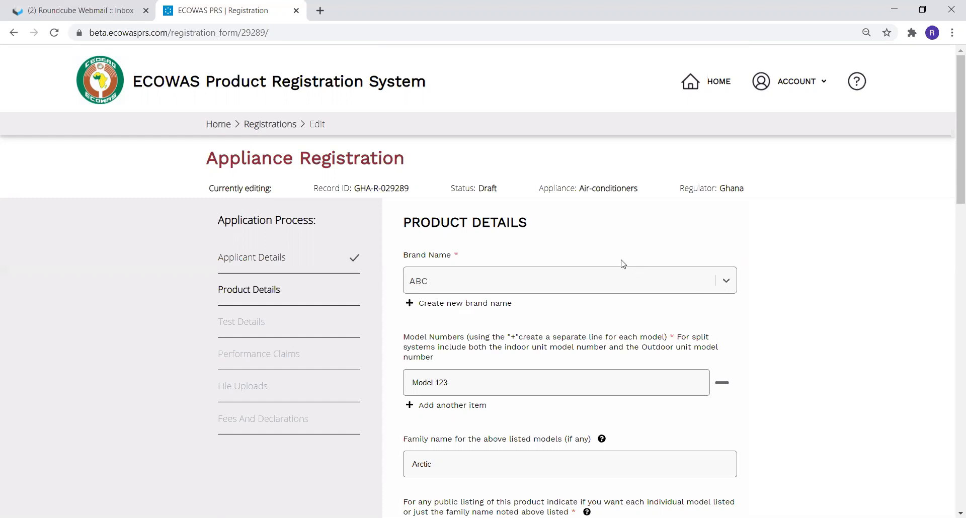
left_click(460, 303)
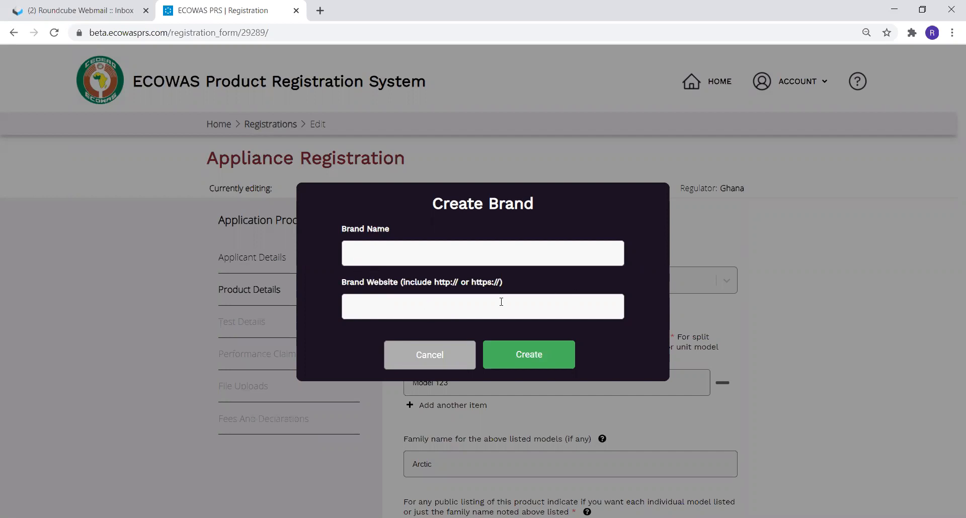
left_click(444, 359)
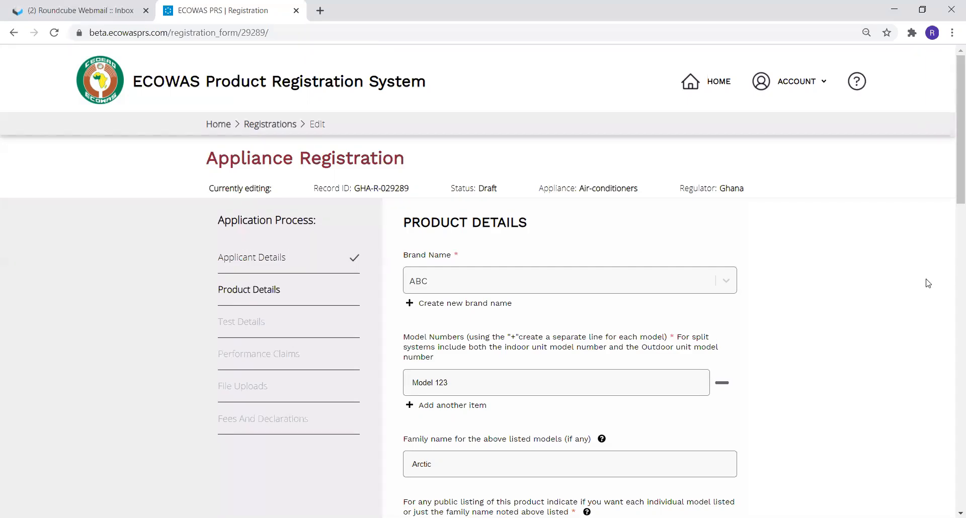
Review the product details down to the operation modes and select Cooling Only
left_click_drag(956, 192, 952, 267)
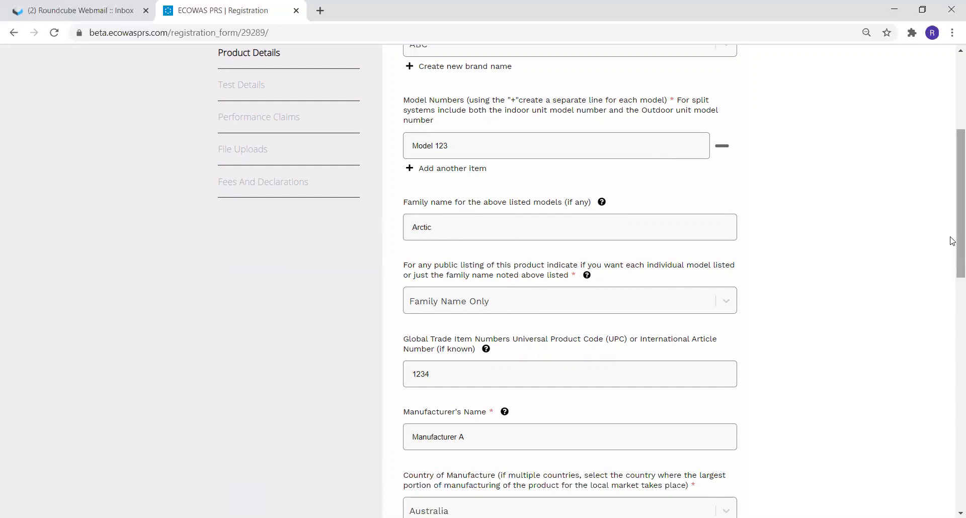
left_click_drag(952, 241, 953, 282)
scroll(952, 282, "down", 3)
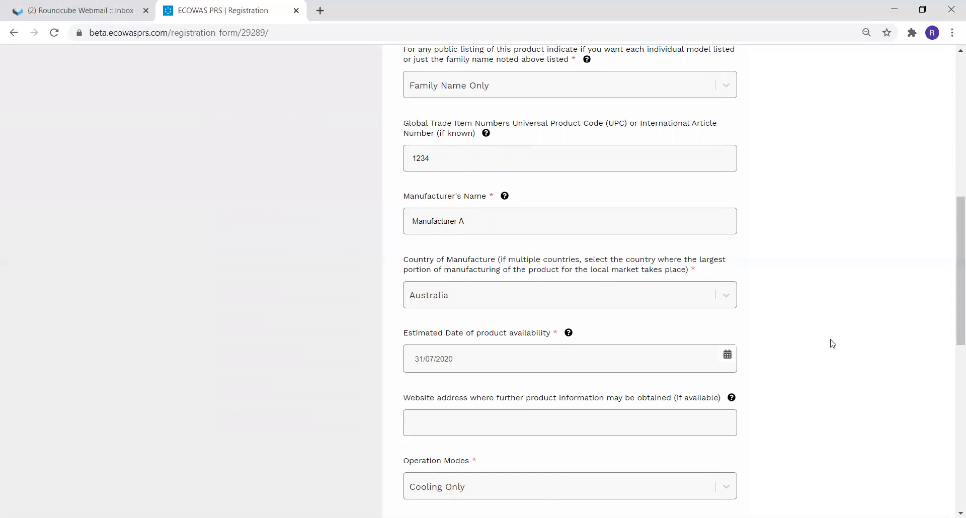
left_click_drag(952, 324, 947, 416)
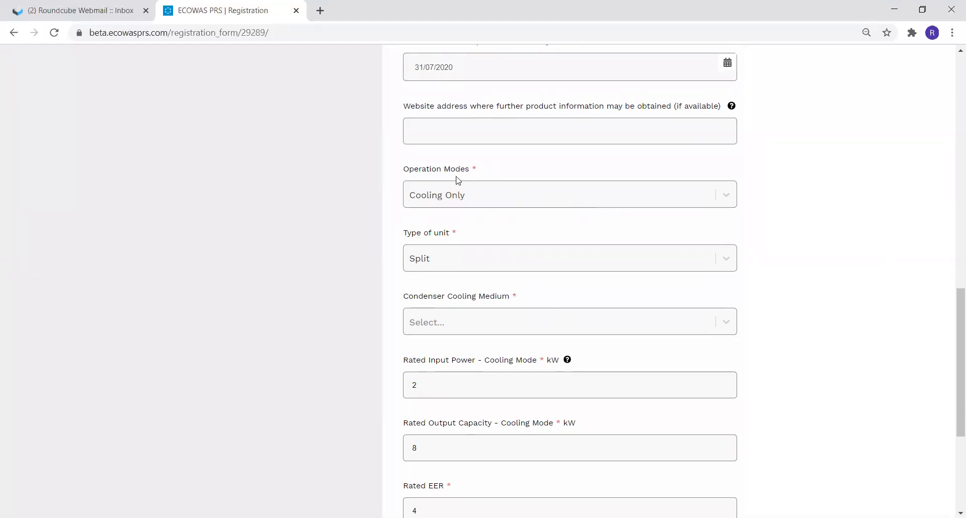
left_click(726, 198)
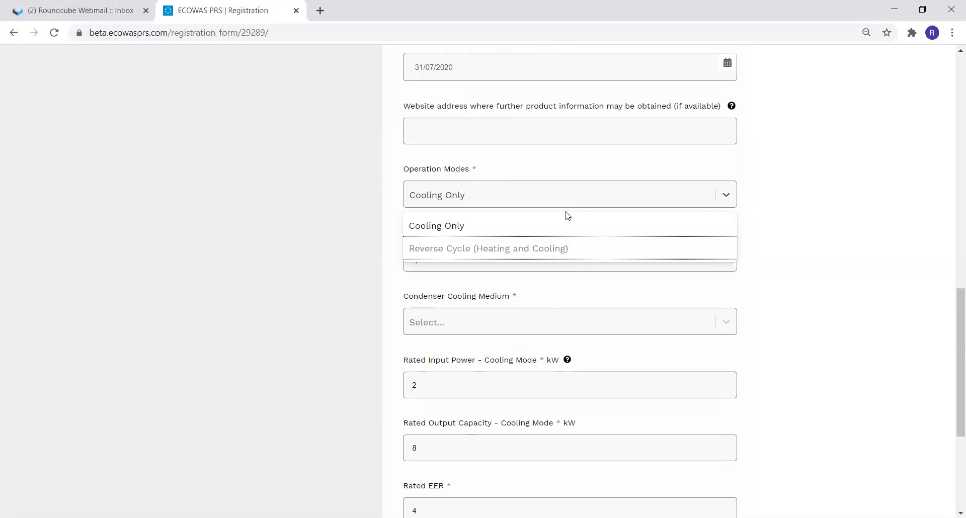
left_click(524, 232)
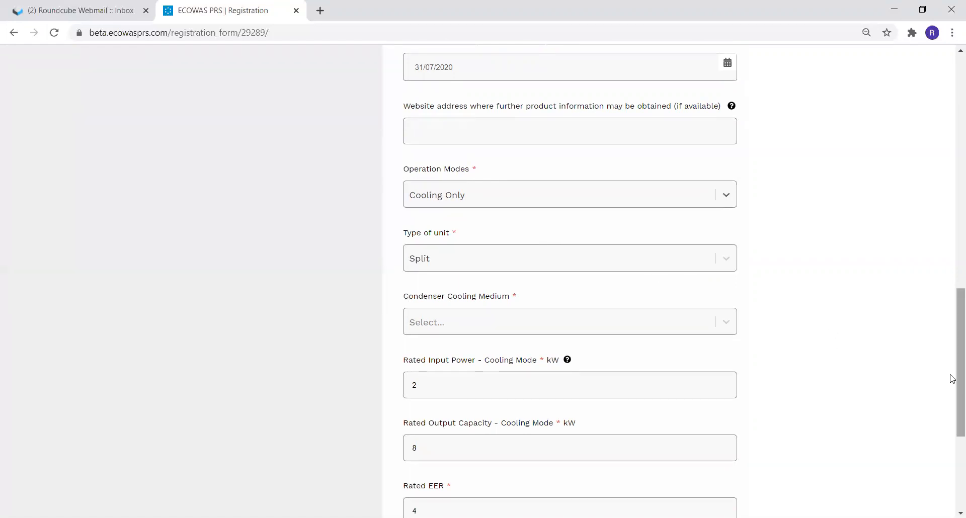
Set the condenser cooling medium to Air
scroll(951, 400, "down", 2)
left_click_drag(906, 389, 900, 386)
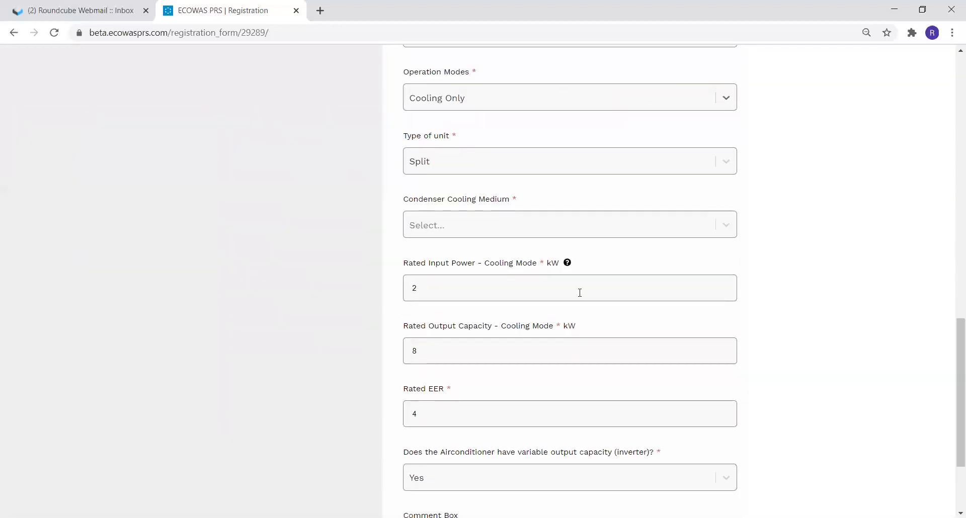
left_click(733, 233)
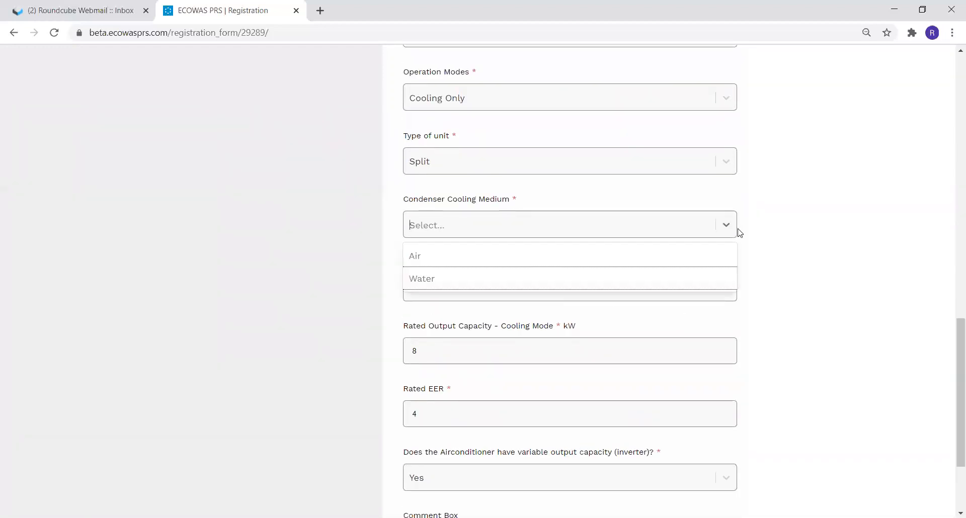
left_click(562, 263)
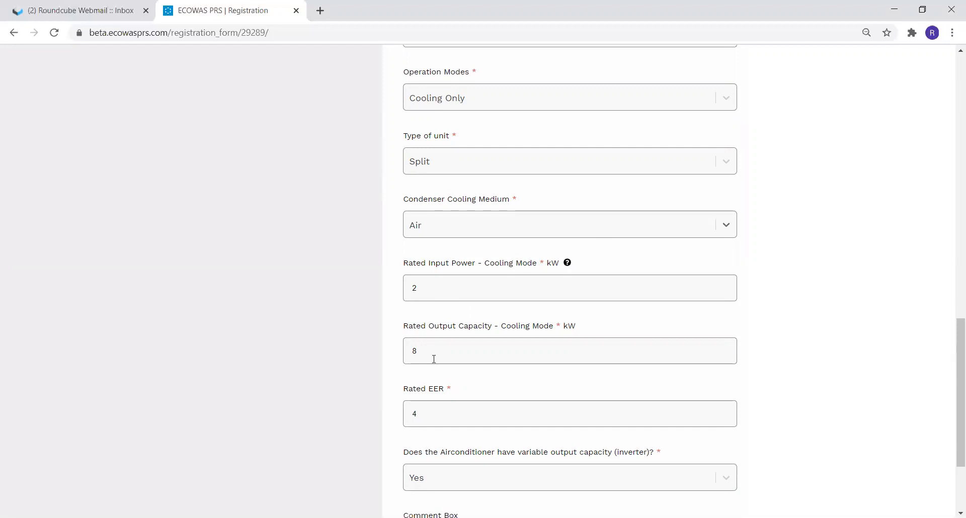
Check the rated EER and the remaining product details, and proceed to the test details
left_click(437, 404)
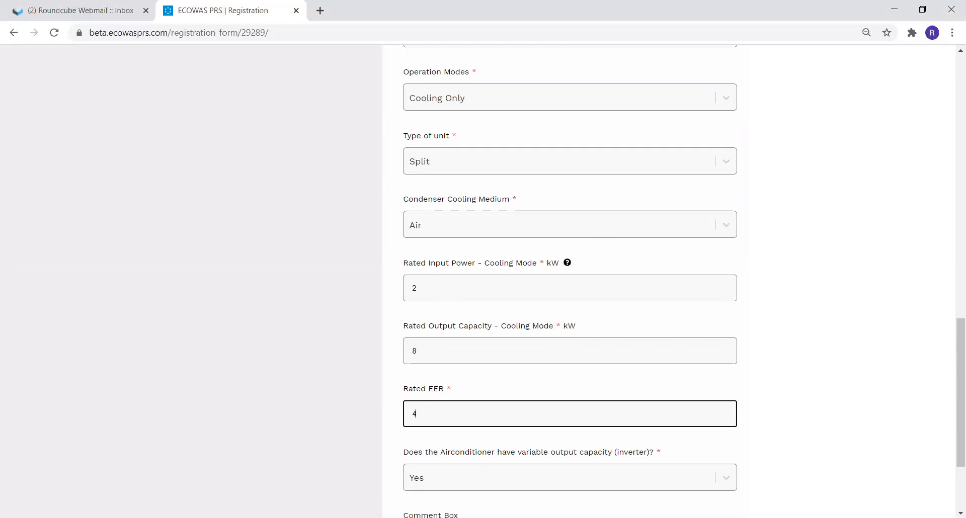
scroll(540, 257, "down", 3)
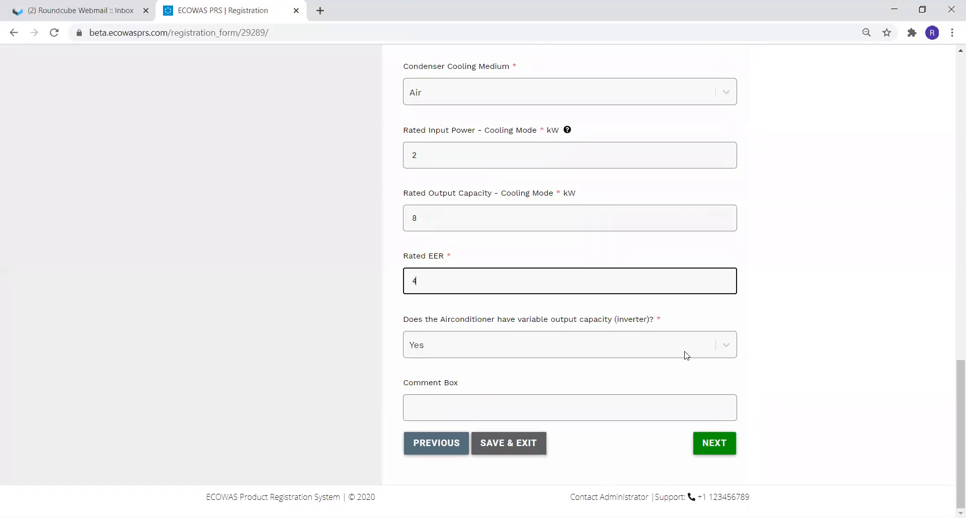
left_click(730, 445)
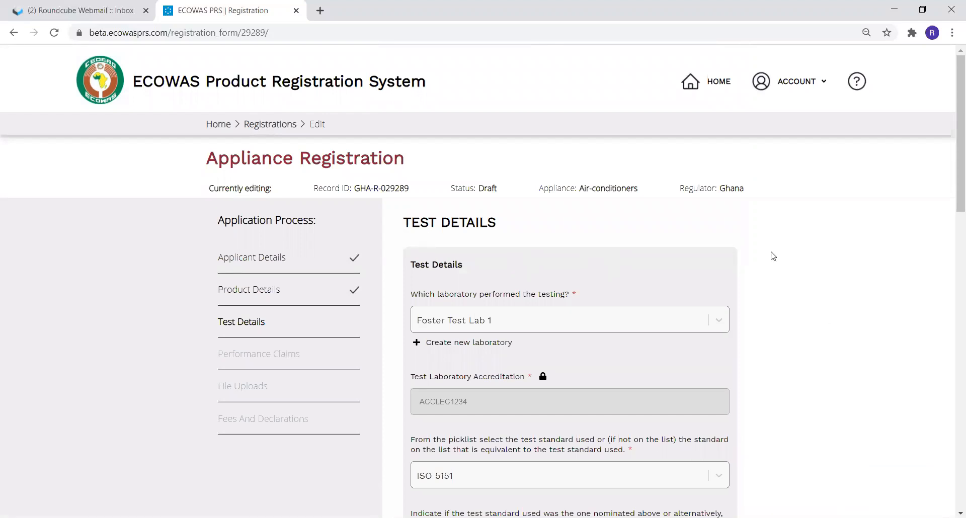
Check the available test laboratories and the form for creating a new laboratory without creating one
left_click_drag(948, 201, 945, 240)
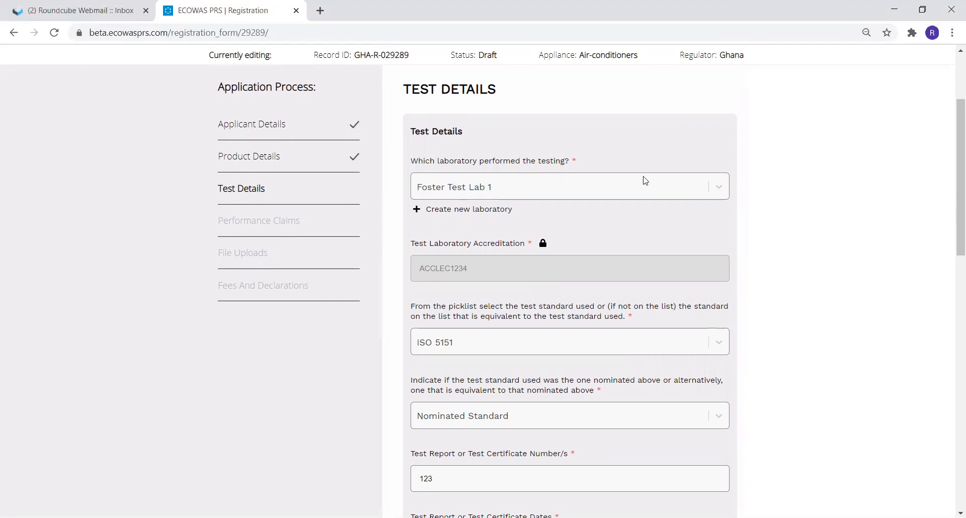
left_click(719, 188)
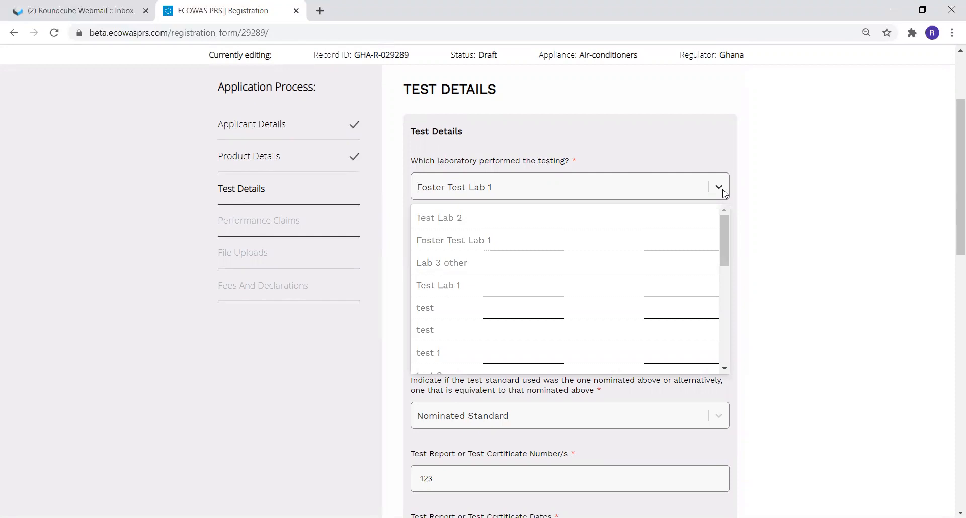
left_click(724, 193)
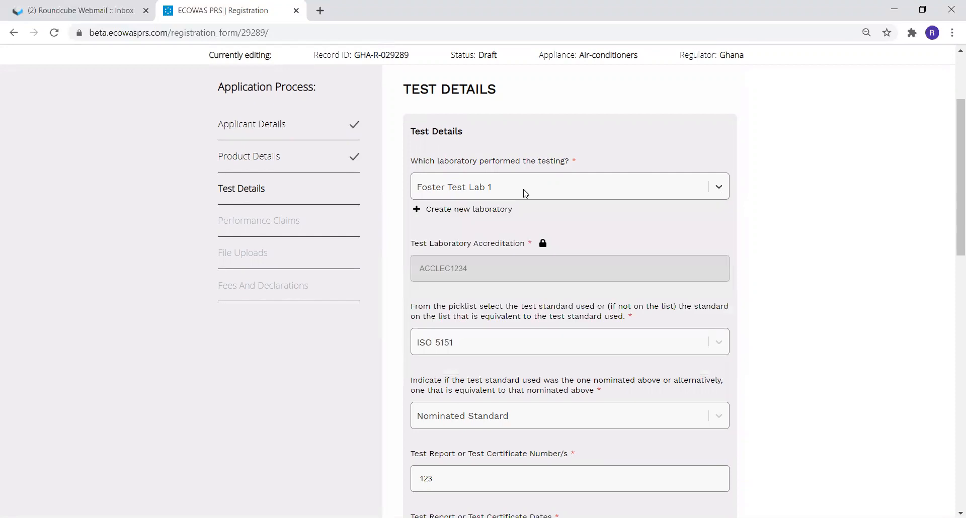
left_click(471, 211)
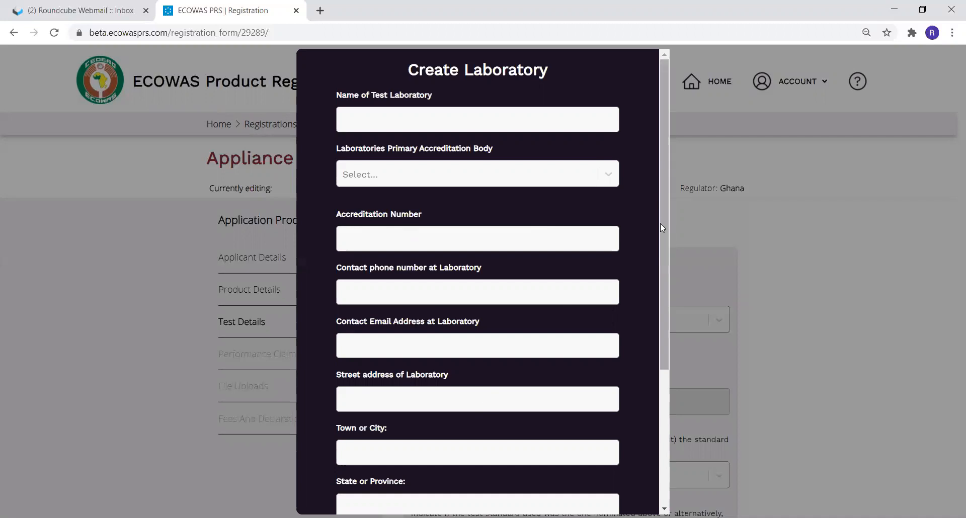
left_click_drag(660, 223, 632, 379)
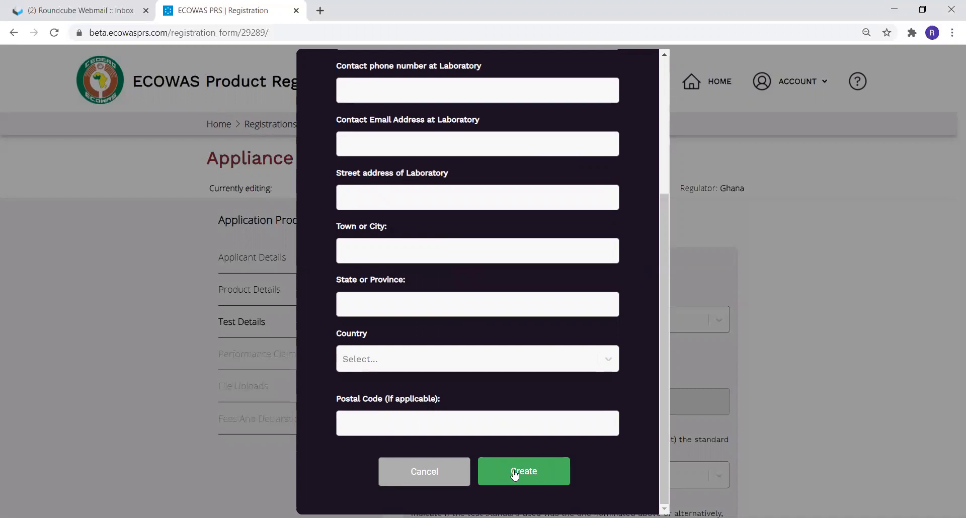
left_click(439, 473)
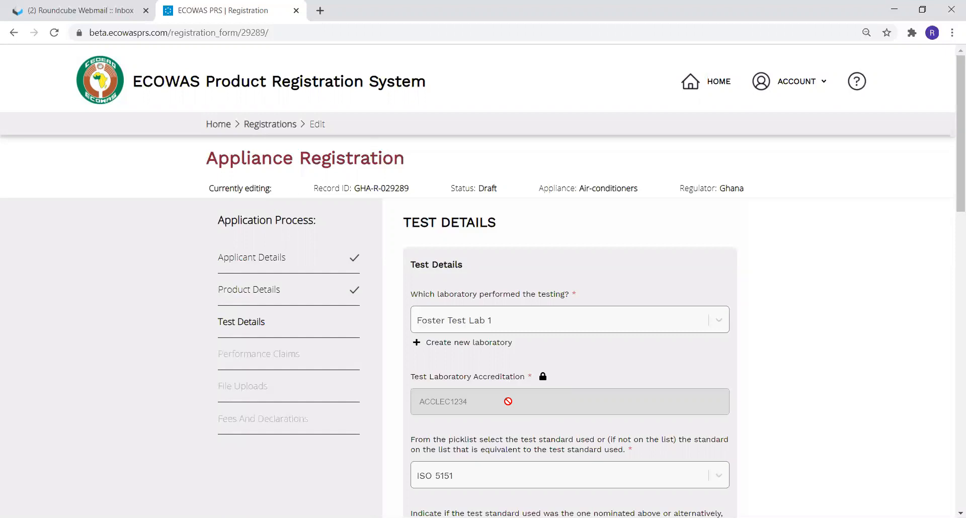
Set the tested cooling-mode capacity in the test results to 9 kW
left_click_drag(953, 176, 952, 269)
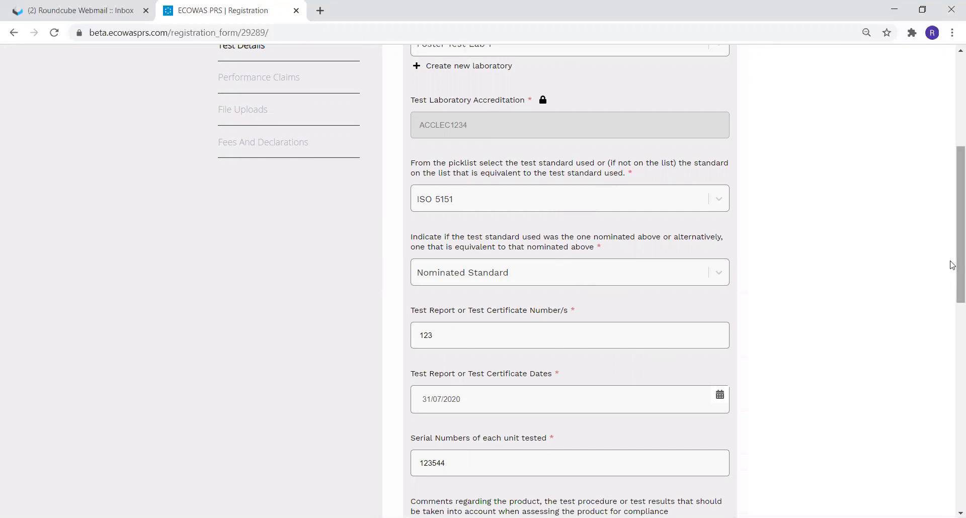
left_click_drag(955, 269, 943, 428)
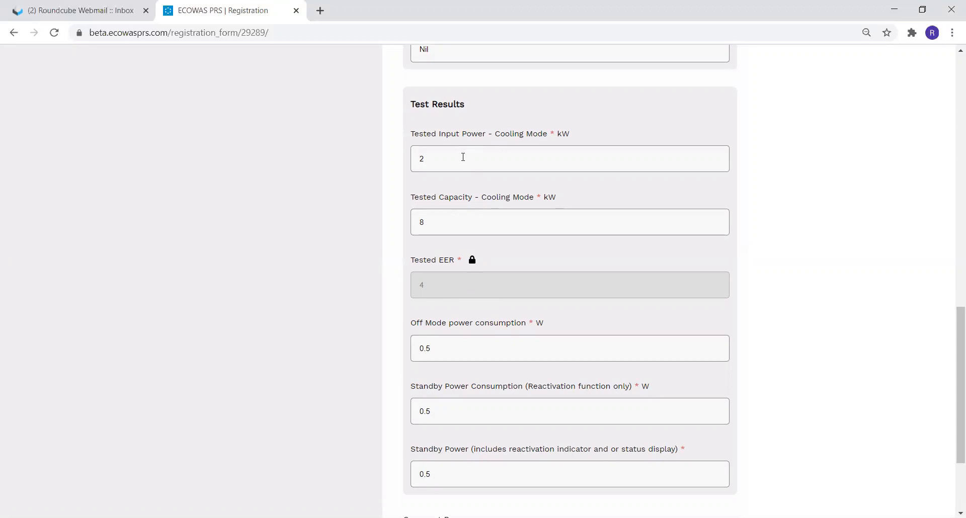
left_click(457, 222)
key("BackSpace")
type("9")
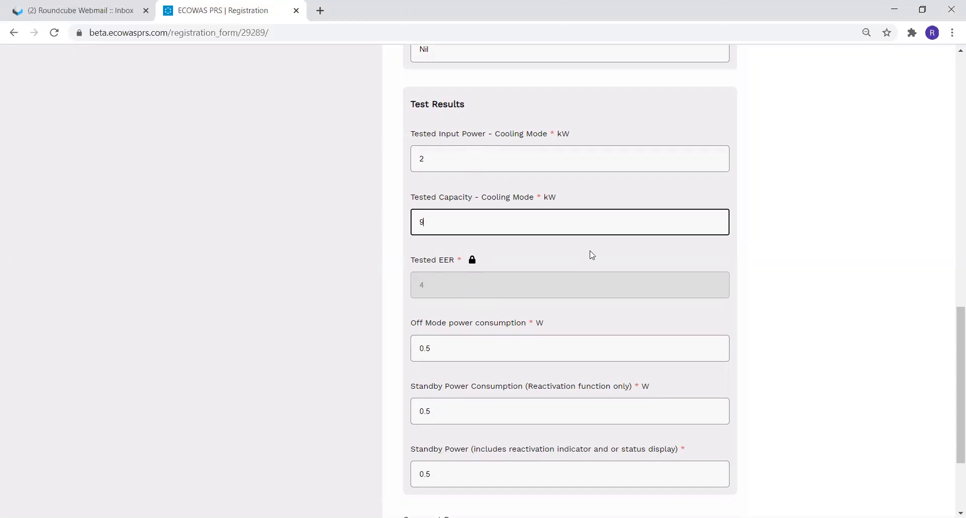
key("Tab")
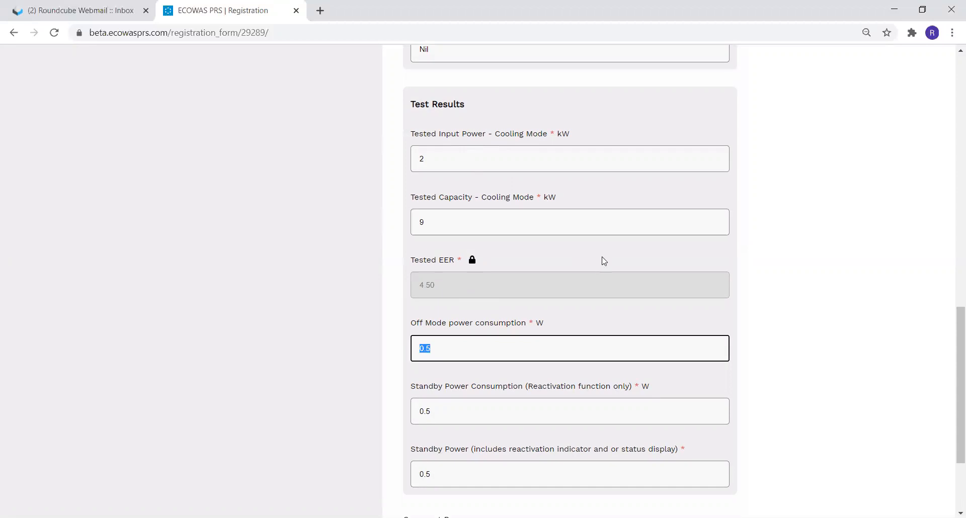
Set the tested cooling-mode capacity back to 8 kW
left_click(488, 209)
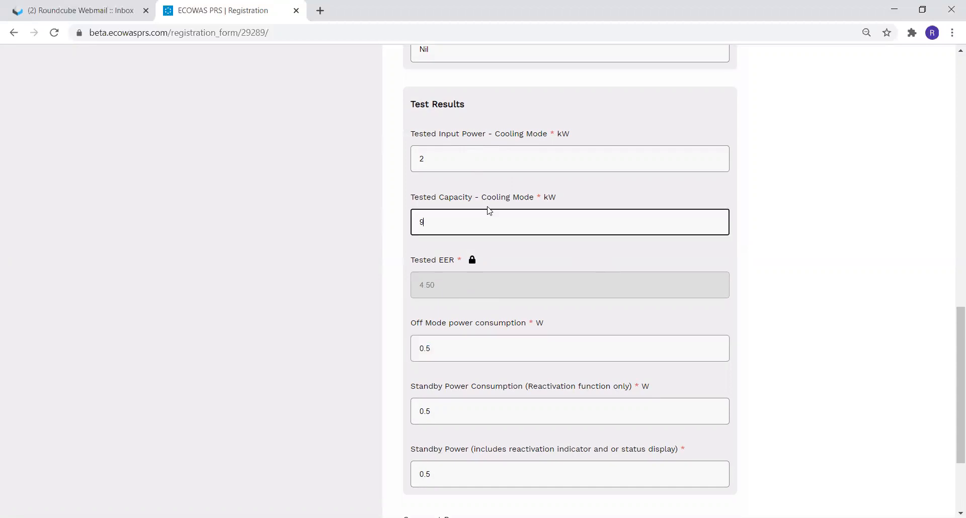
type("8")
key("Tab")
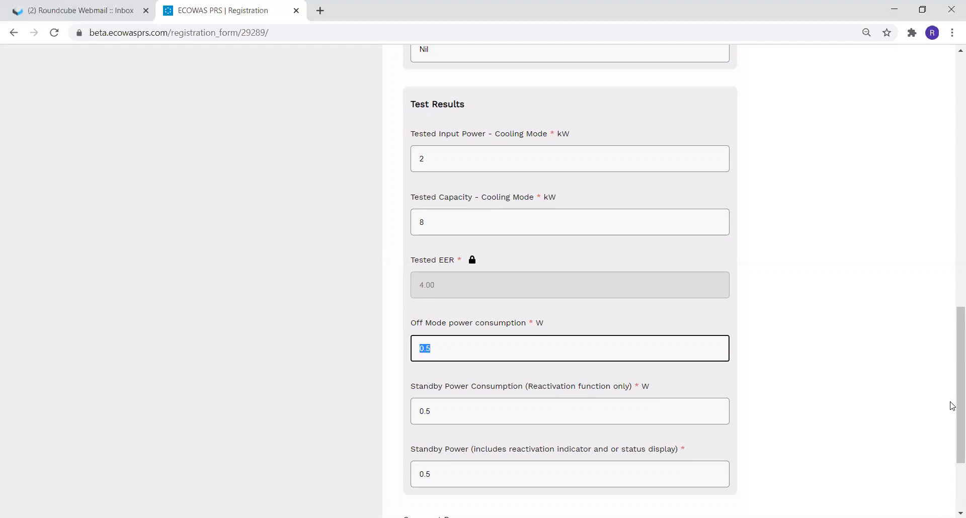
Set the standby power consumption for the reactivation function only to 2 W
left_click_drag(952, 407, 952, 435)
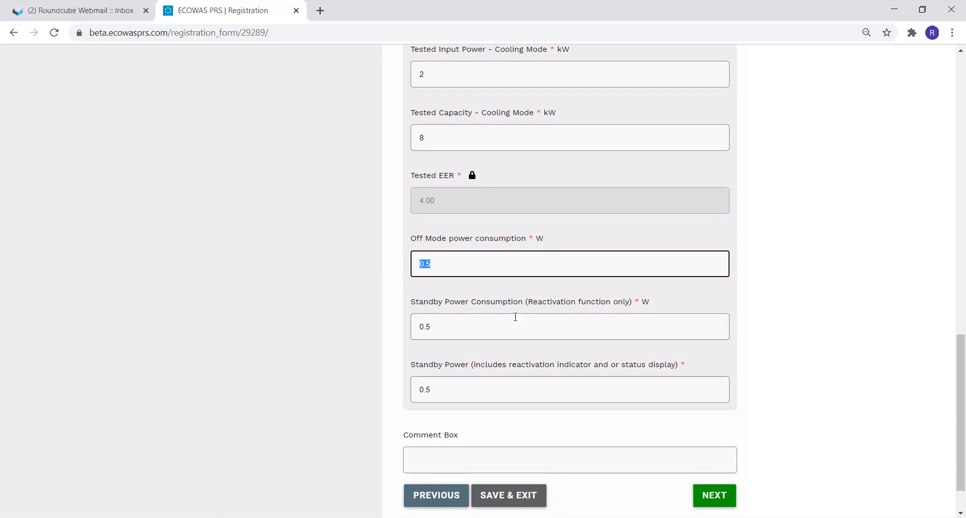
left_click(484, 330)
key("BackSpace")
key("BackSpace")
key("BackSpace")
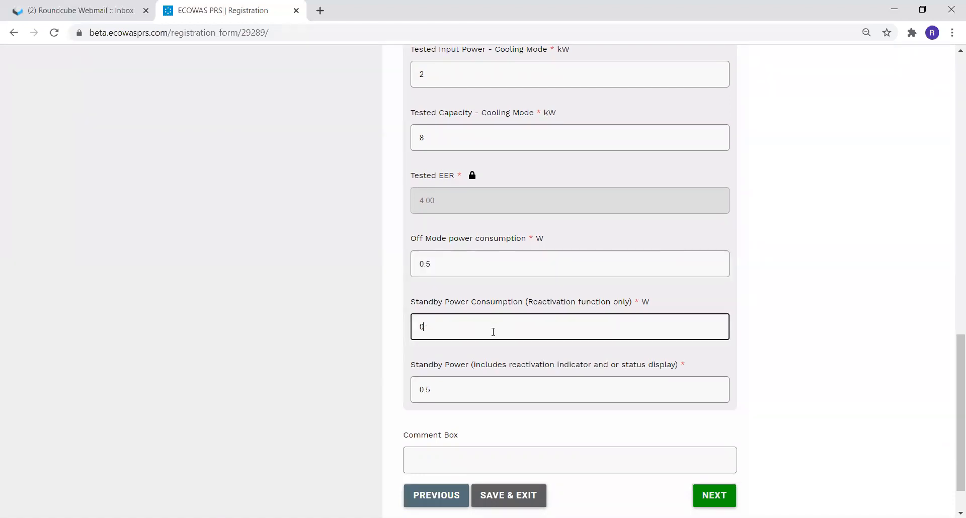
type("2")
left_click(581, 401)
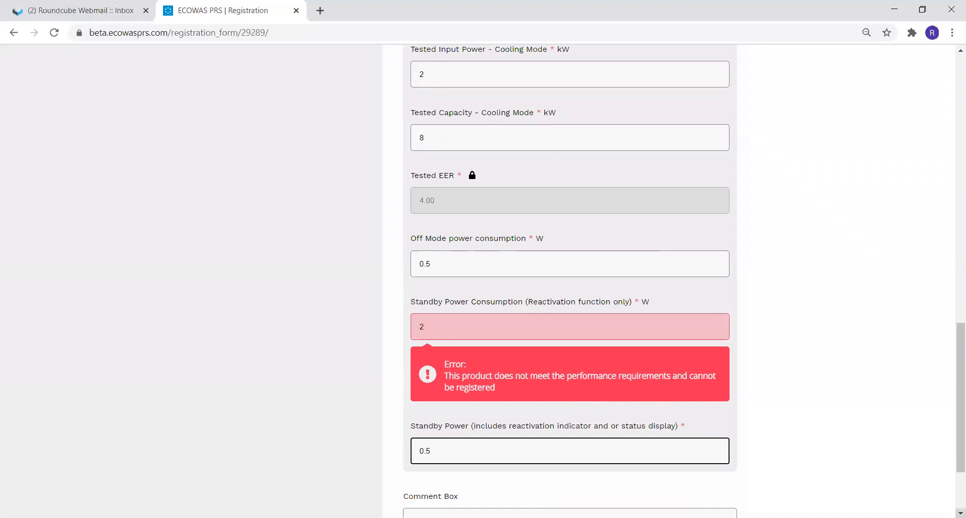
Set the standby power consumption for the reactivation function only back to 0.5 W
scroll(955, 463, "down", 2)
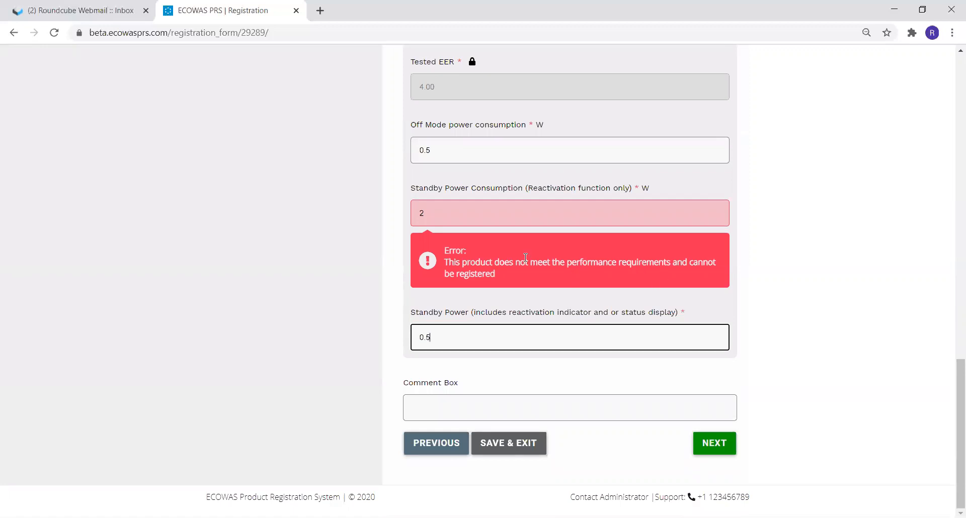
left_click(468, 214)
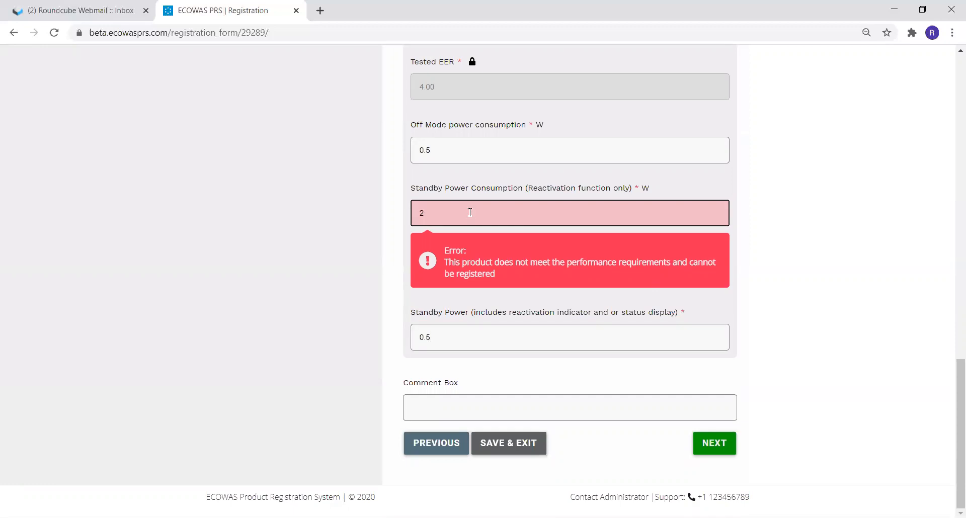
key("BackSpace")
type("0.5")
Try to continue with the standby power including reactivation indicator or status display set to 5000
left_click(495, 332)
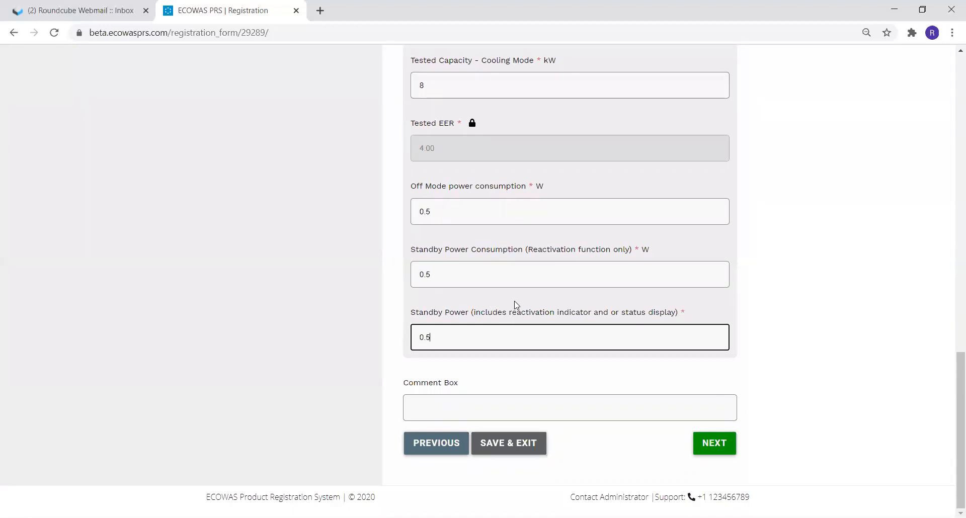
key("BackSpace")
key("BackSpace")
key("BackSpace")
type("5000")
left_click(712, 450)
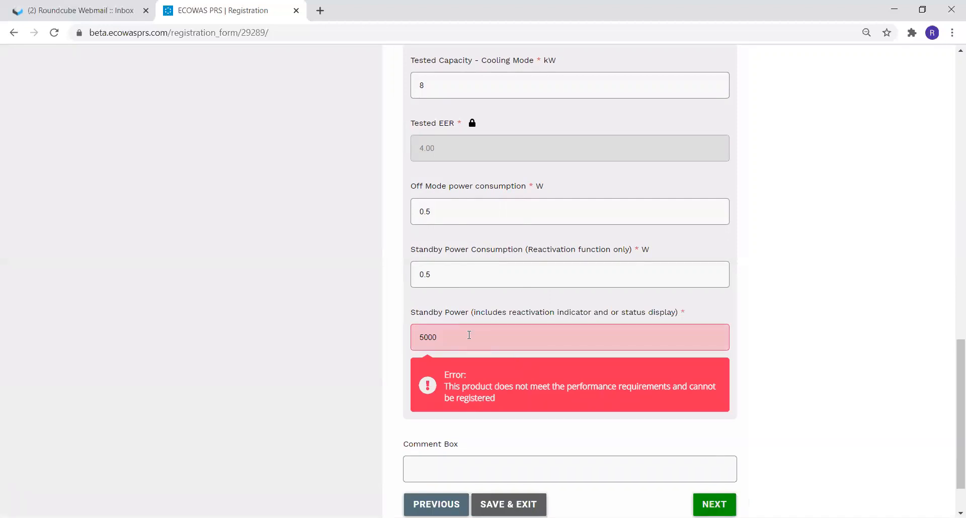
Set the standby power including reactivation indicator or status display to 0.5 and proceed to the performance claims
left_click(493, 344)
key("BackSpace")
key("BackSpace")
key("BackSpace")
key("BackSpace")
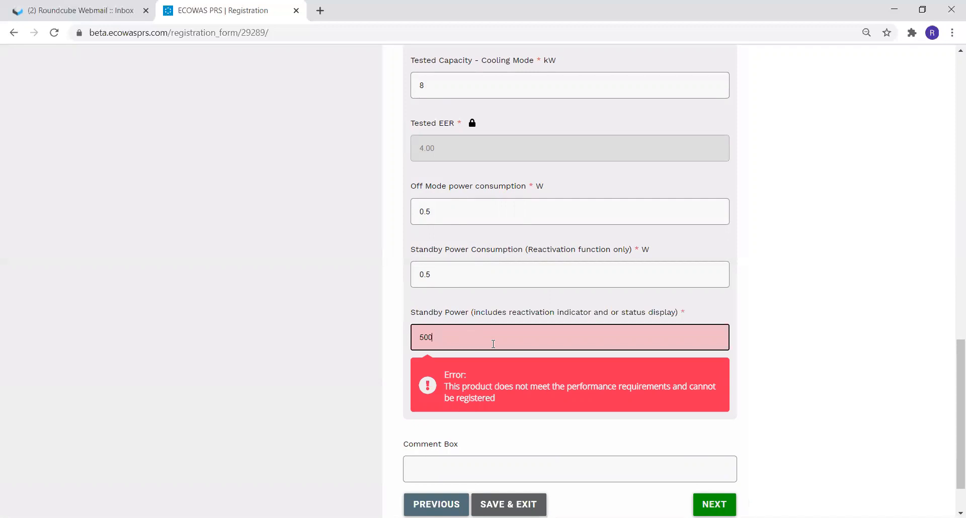
type("0.5")
left_click(468, 463)
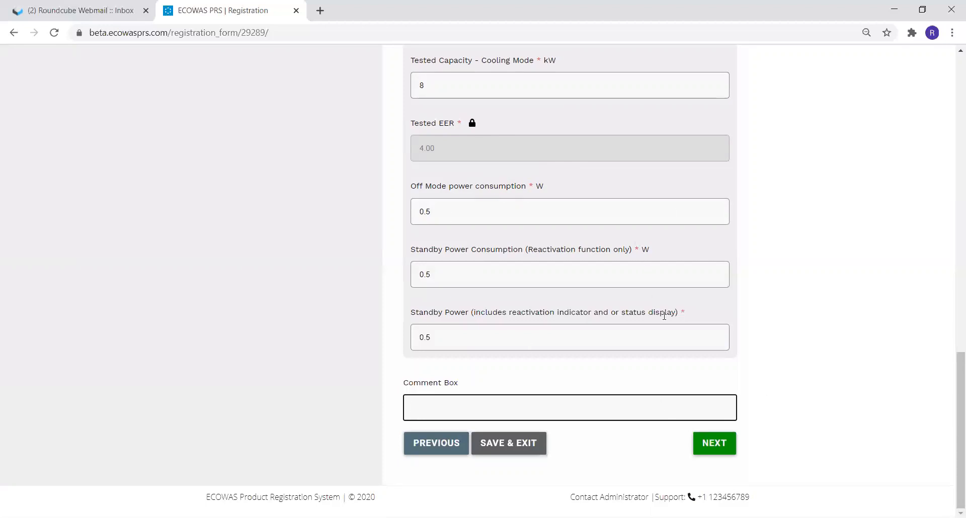
left_click(723, 449)
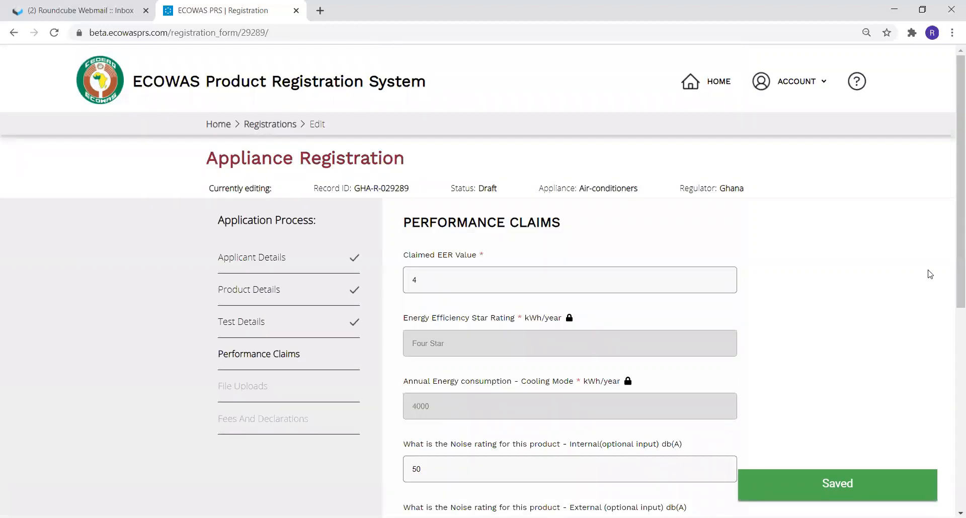
Review the claimed EER value and set the product's external noise rating to 200 dB(A)
left_click_drag(952, 276, 952, 332)
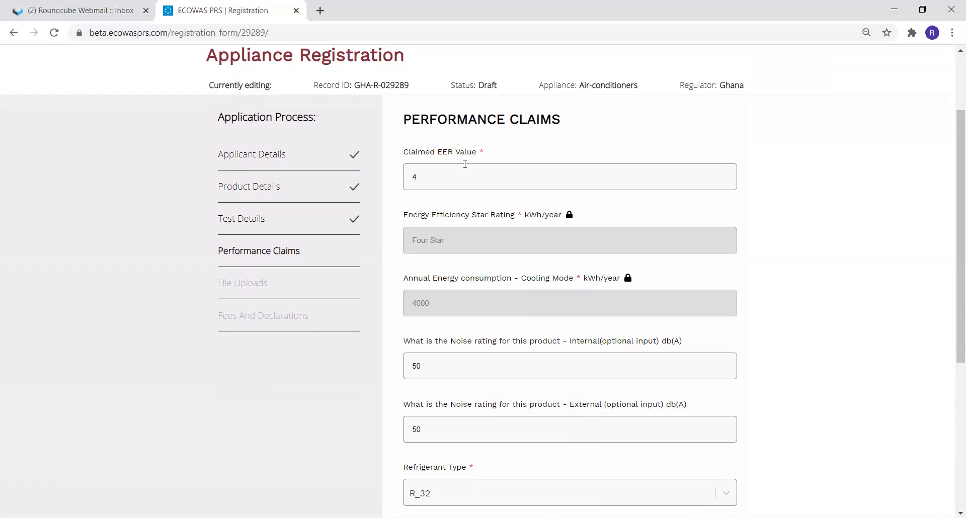
left_click(438, 177)
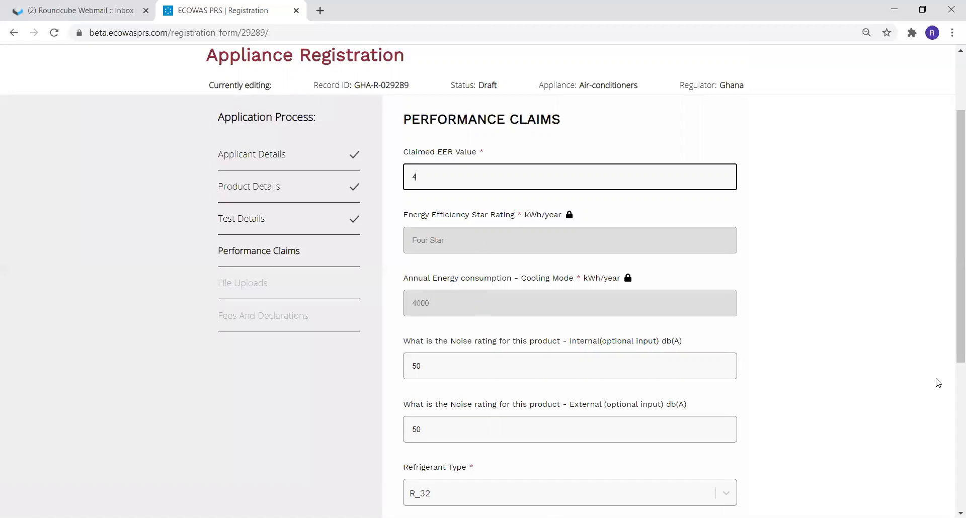
scroll(953, 372, "down", 2)
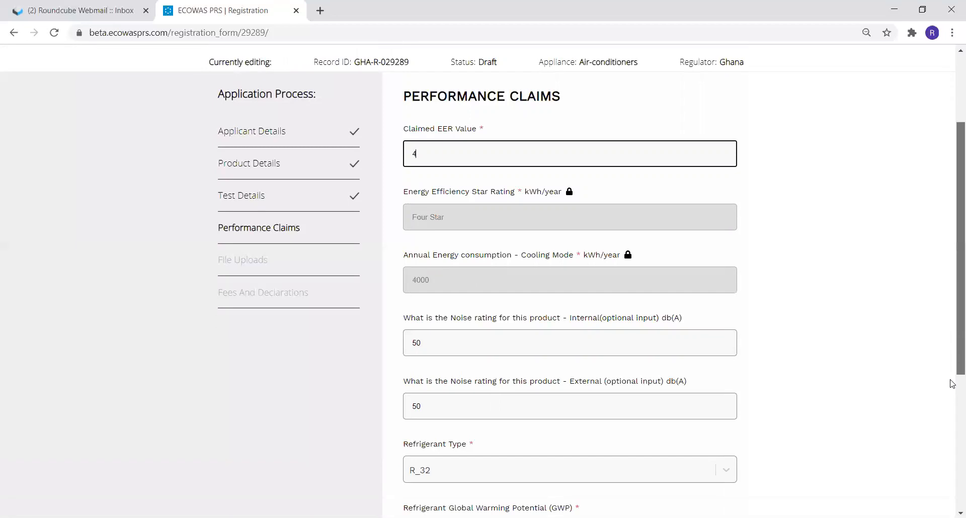
scroll(946, 420, "down", 1)
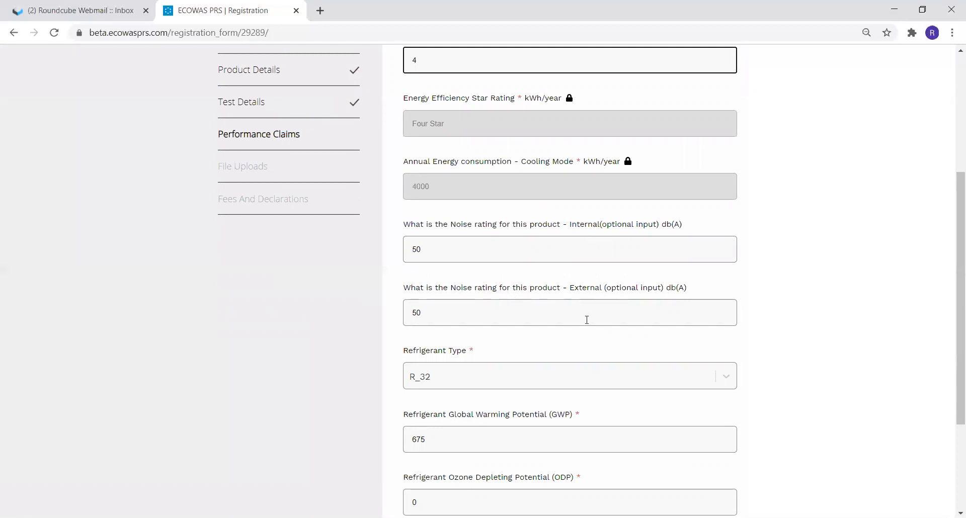
left_click(481, 314)
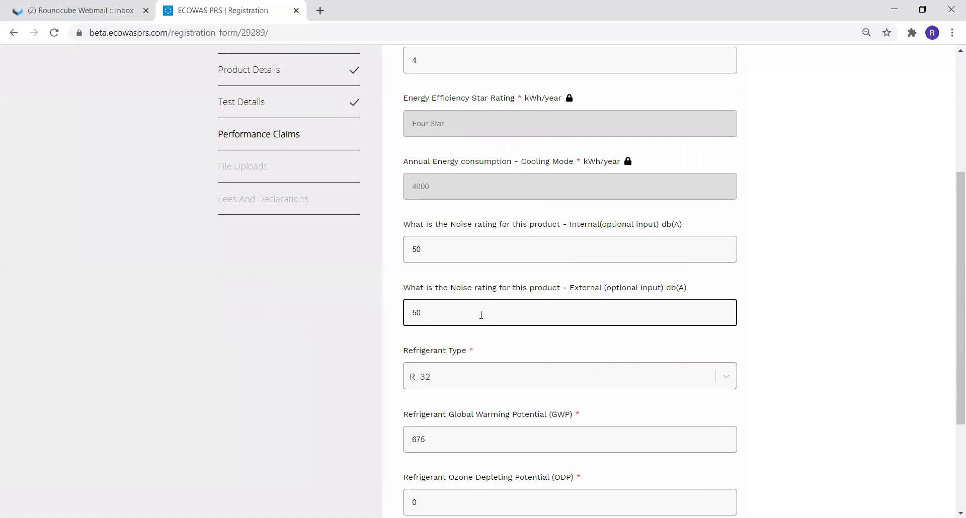
key("BackSpace")
key("BackSpace")
type("200")
key("Tab")
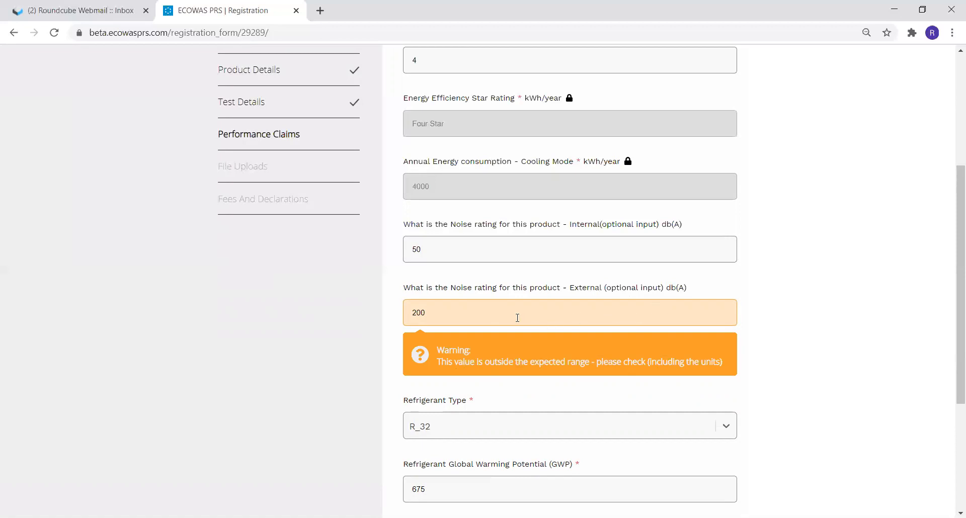
Set the product's external noise rating back to 50 dB(A)
left_click(471, 311)
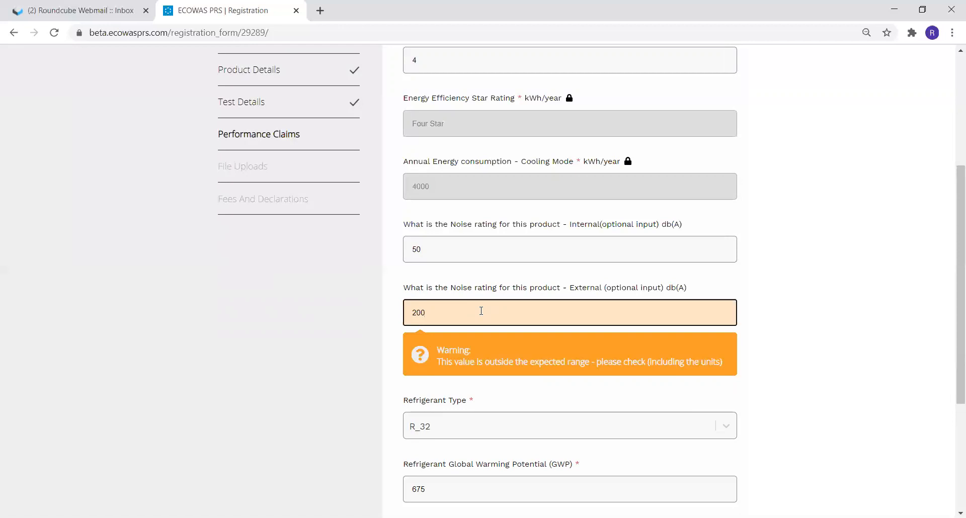
key("BackSpace")
key("BackSpace")
key("BackSpace")
type("50")
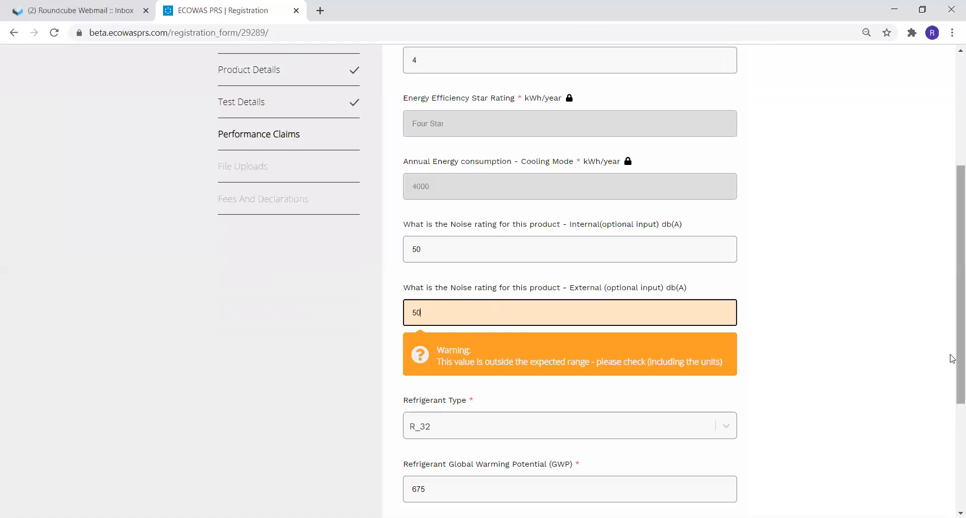
Select R_124 as the refrigerant type and proceed to the file uploads
left_click_drag(953, 360, 953, 501)
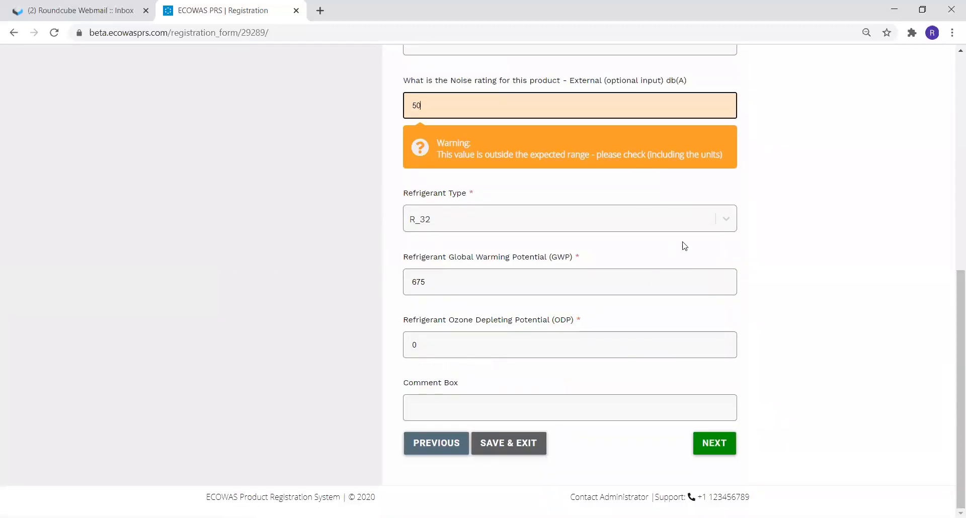
left_click(725, 224)
left_click(724, 225)
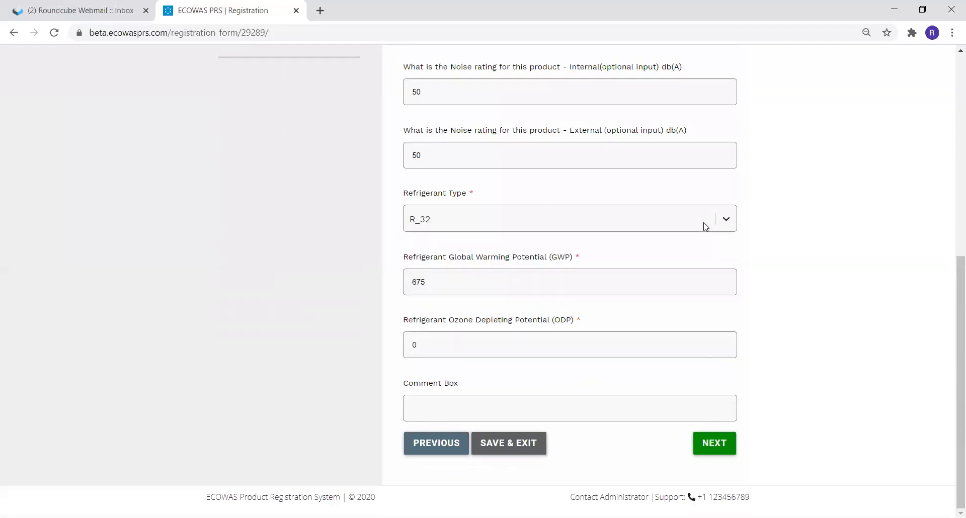
left_click(726, 224)
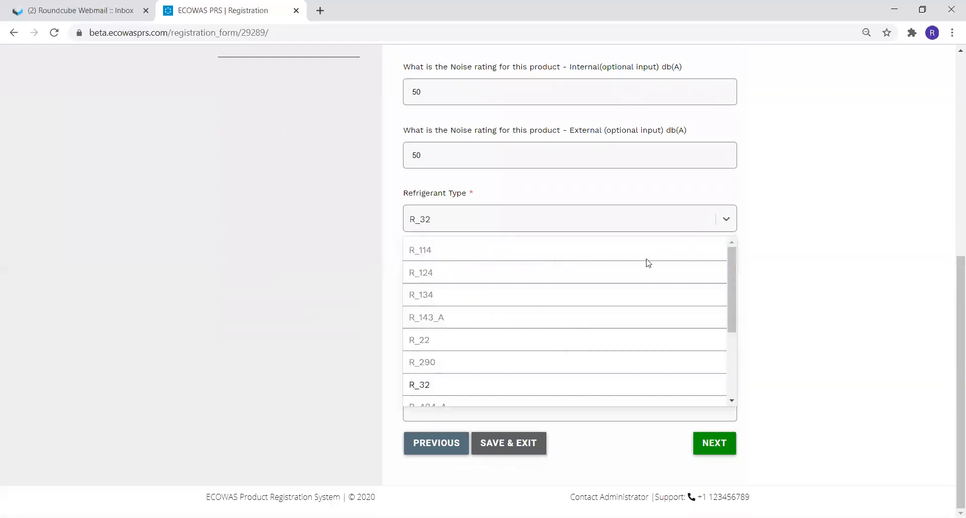
left_click(529, 273)
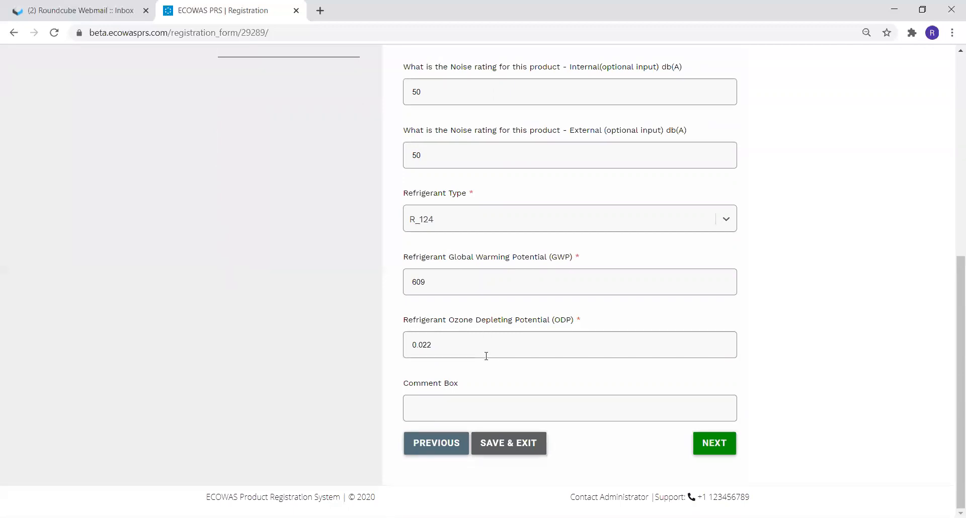
left_click(712, 443)
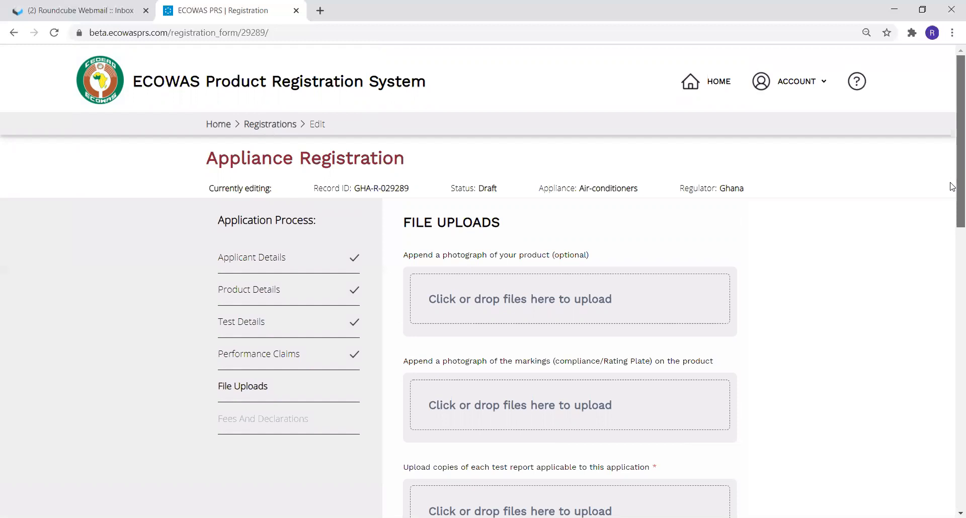
Upload AC Test Report.docx as the test report applicable to this application
scroll(953, 191, "down", 2)
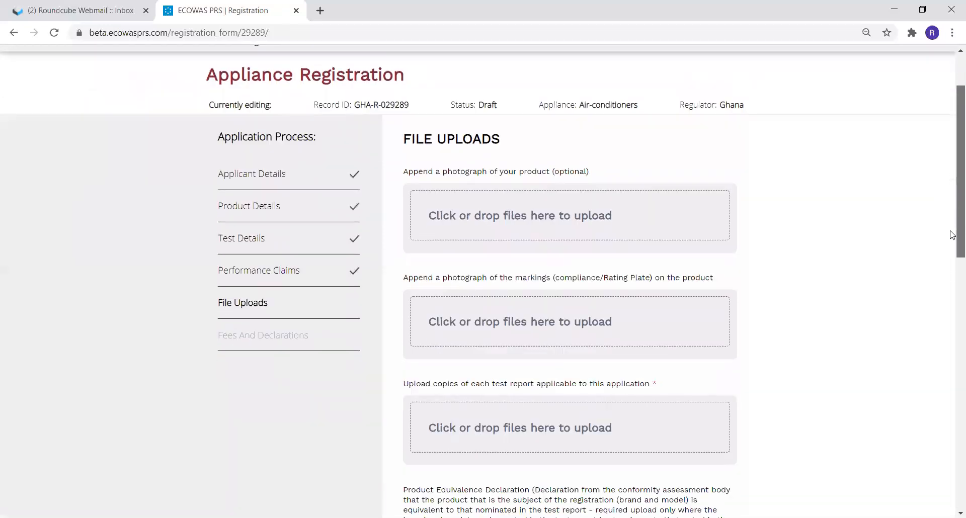
scroll(952, 235, "down", 1)
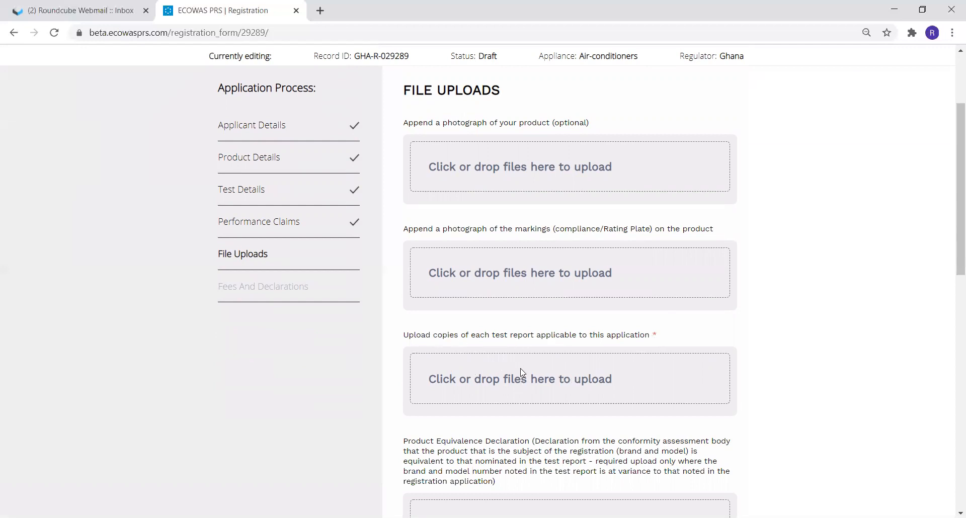
left_click(616, 391)
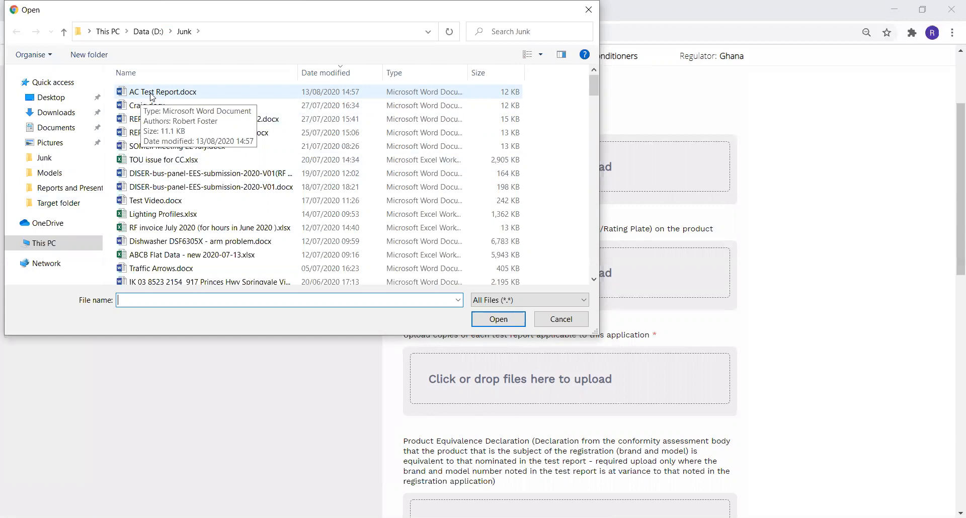
left_click(152, 95)
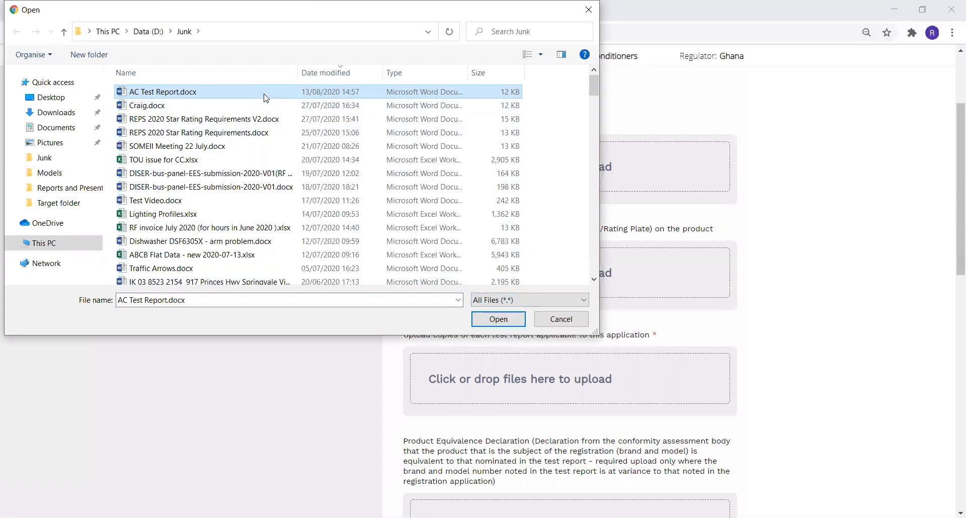
left_click(514, 320)
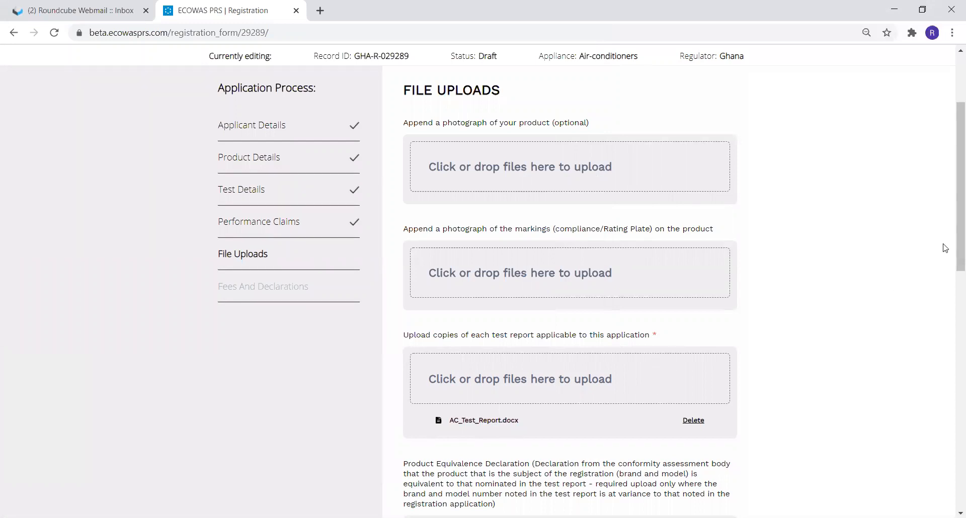
Review the remaining file uploads and proceed to the fees and declarations
left_click_drag(952, 244, 952, 312)
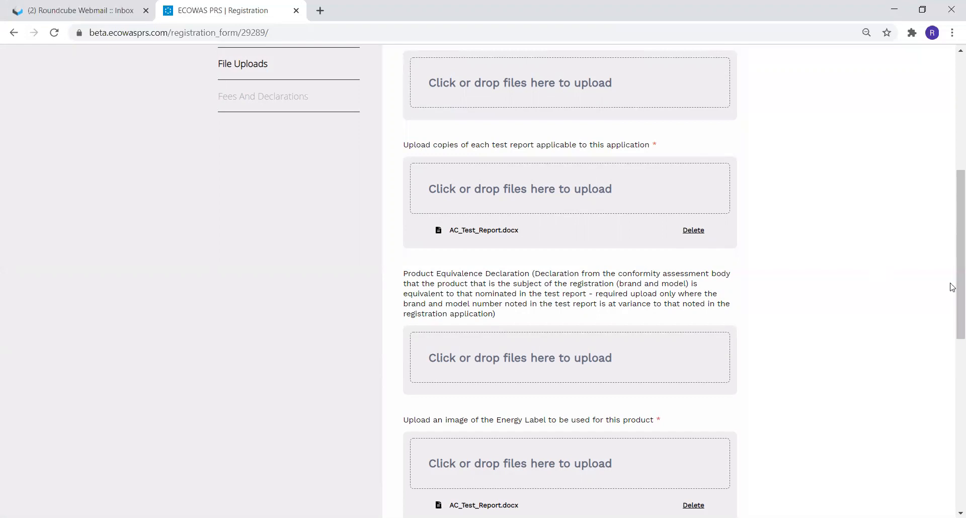
left_click_drag(950, 299, 952, 483)
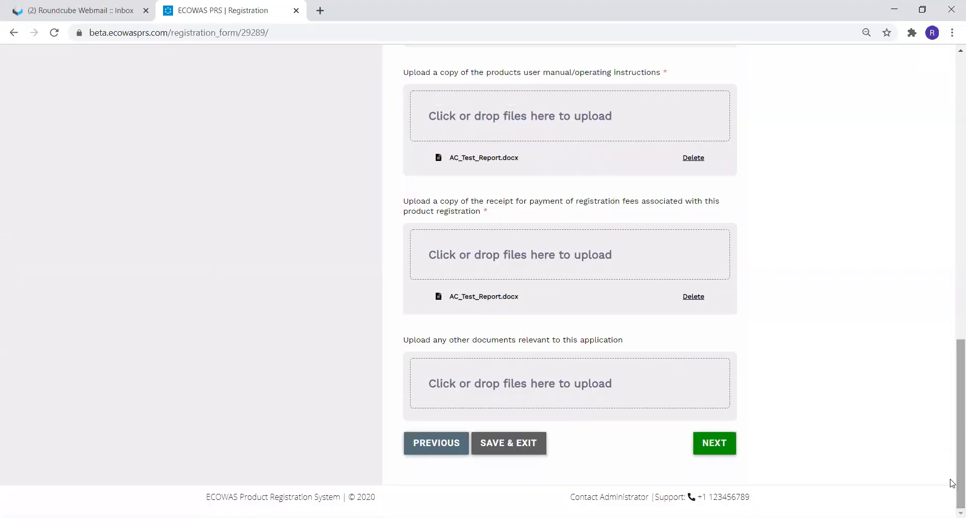
left_click(725, 447)
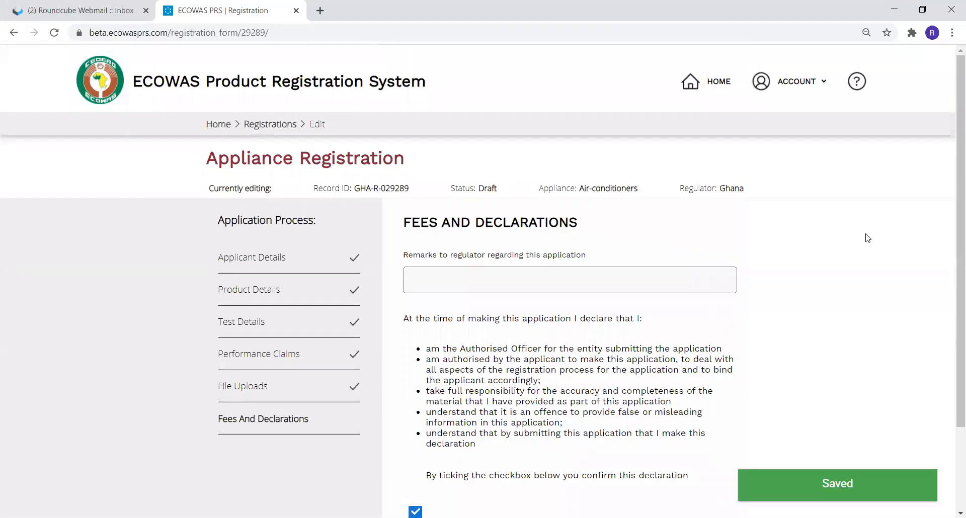
Clear and re-tick the checkbox confirming the applicant's declaration
left_click_drag(952, 224, 955, 296)
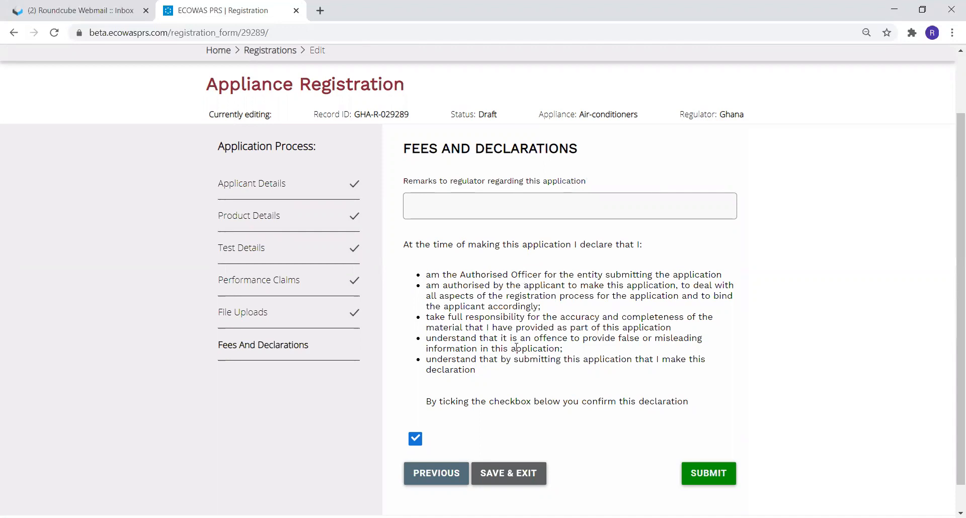
left_click(415, 445)
left_click(415, 446)
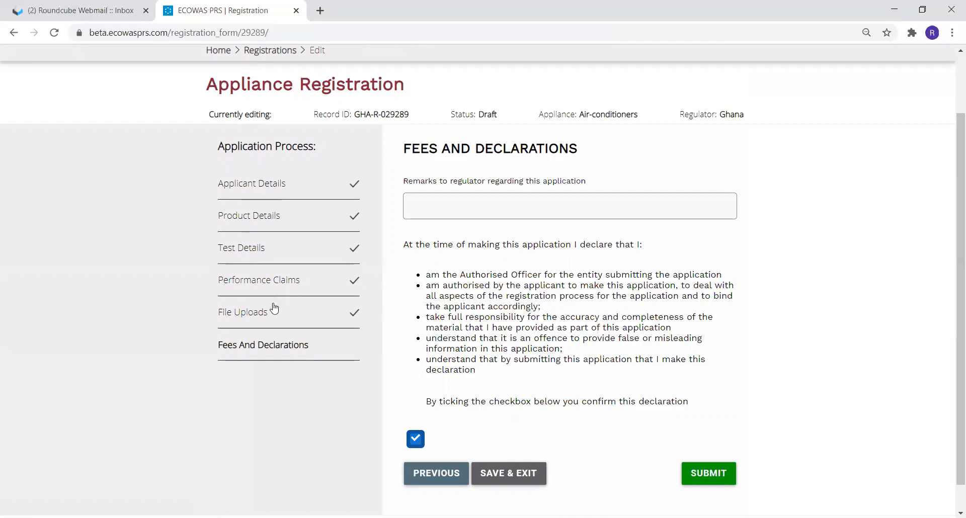
Revisit the file uploads section and return to the fees and declarations
left_click(260, 314)
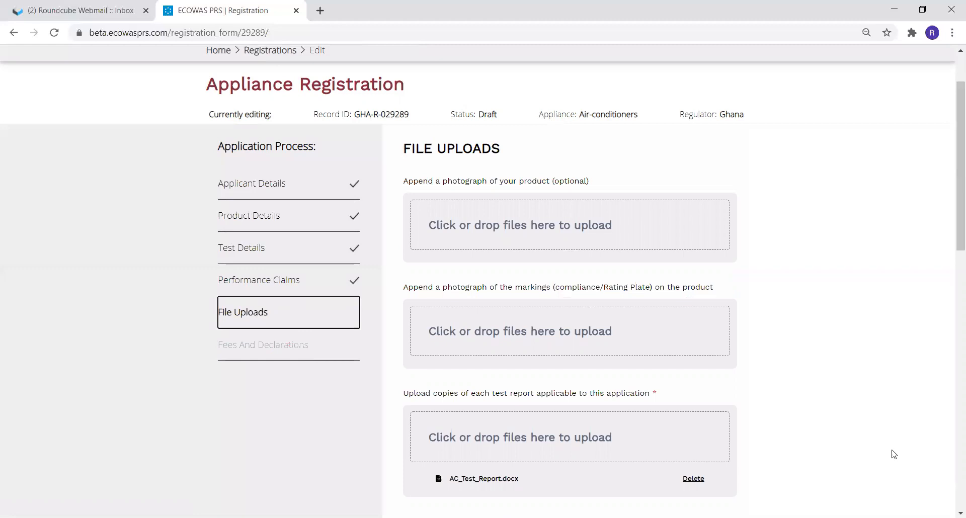
left_click_drag(951, 233, 952, 509)
left_click(704, 452)
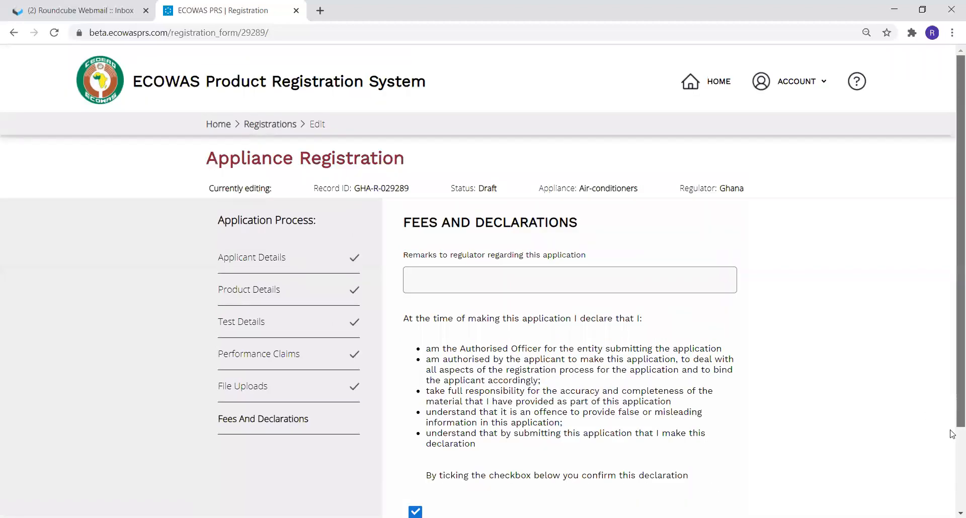
Submit the air-conditioner registration application and review the list of appliance registrations
scroll(952, 434, "down", 3)
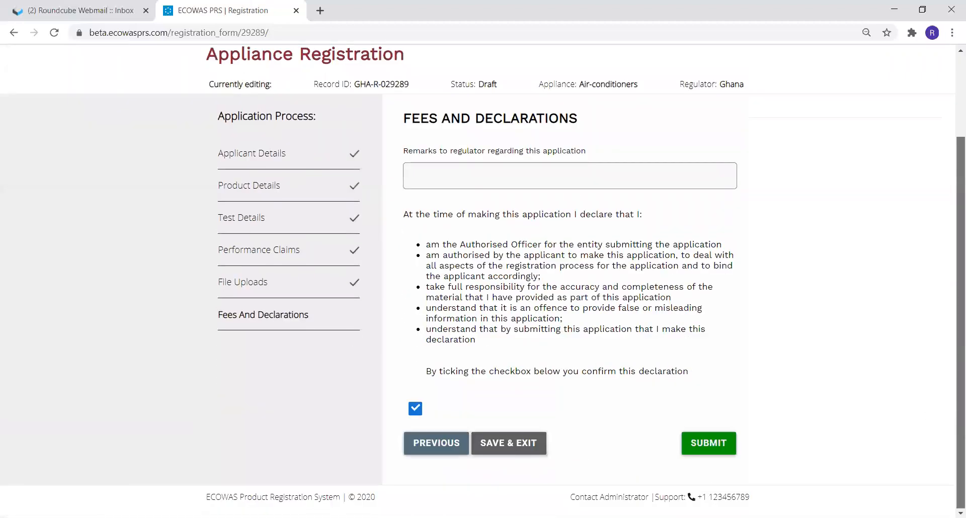
left_click(716, 443)
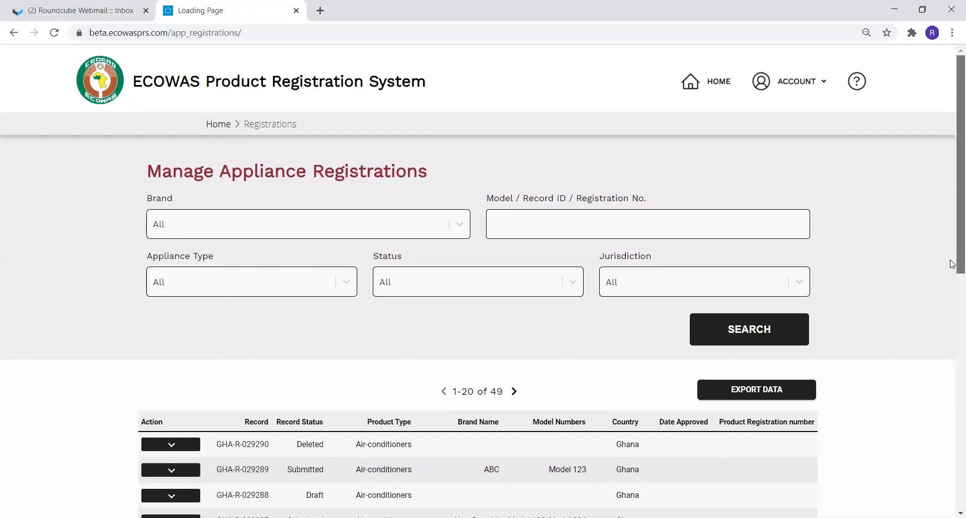
left_click_drag(951, 260, 950, 306)
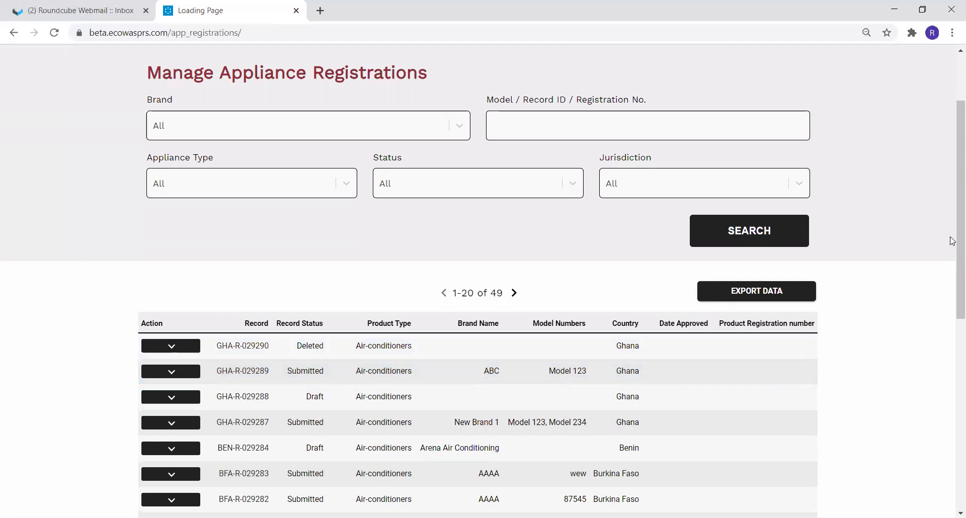
scroll(951, 241, "up", 2)
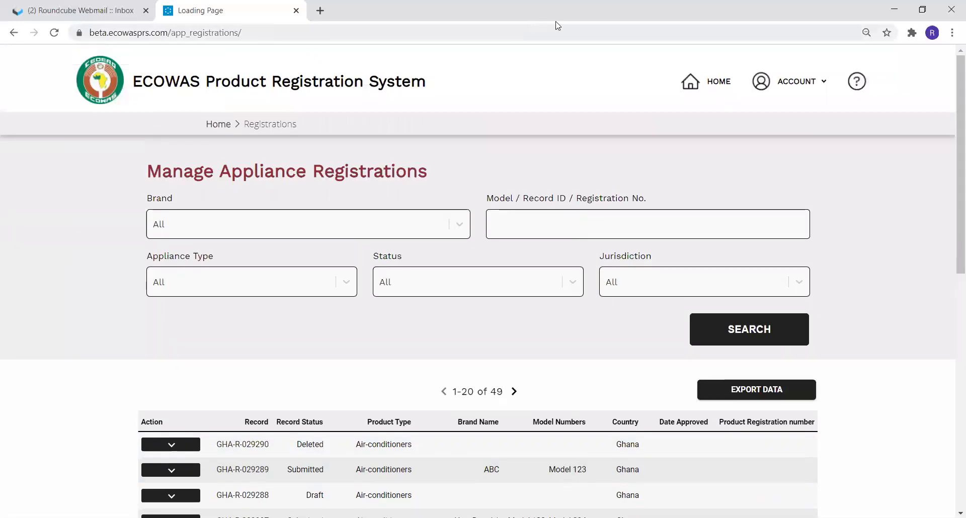